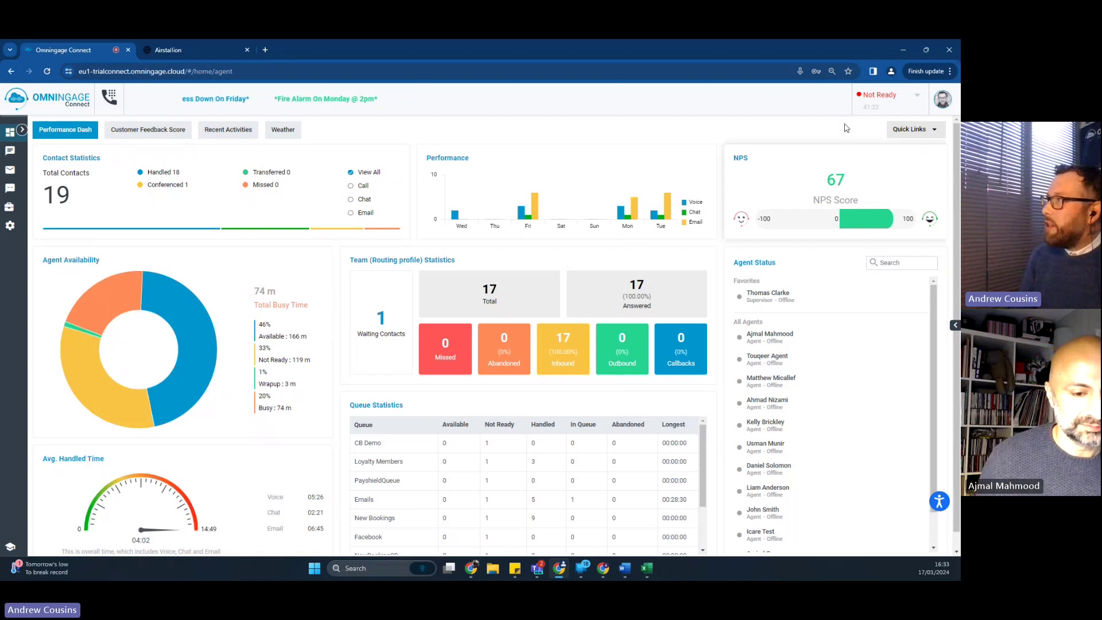
Step: Switch the agent status to Available and accept the new incoming email
{"action": "left_click", "coordinate": [877, 98]}
{"action": "left_click", "coordinate": [870, 121]}
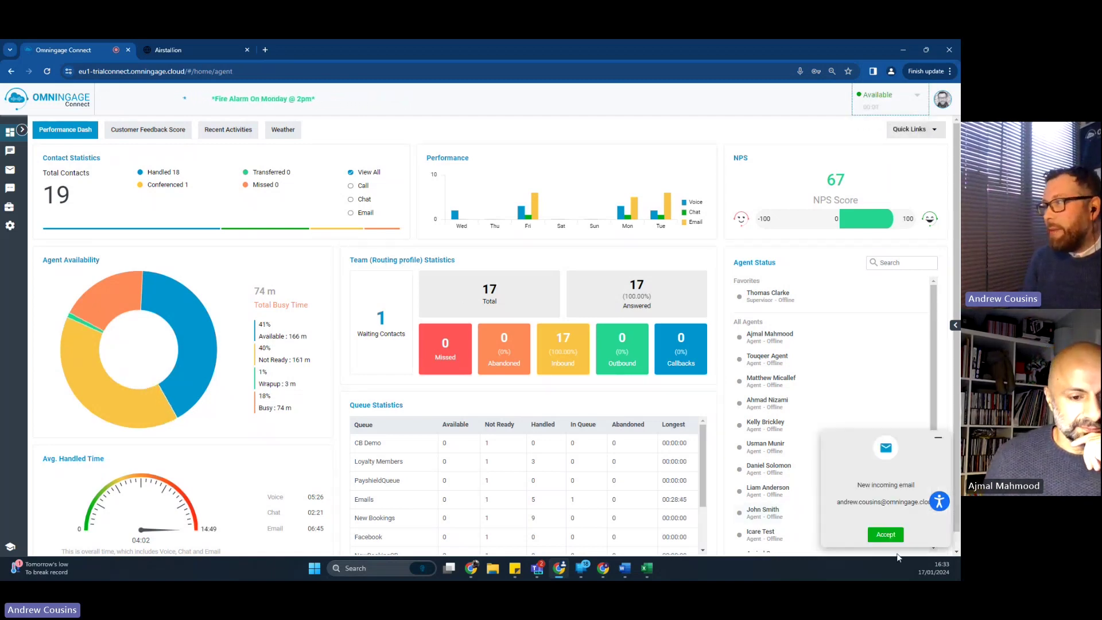
{"action": "left_click", "coordinate": [887, 535]}
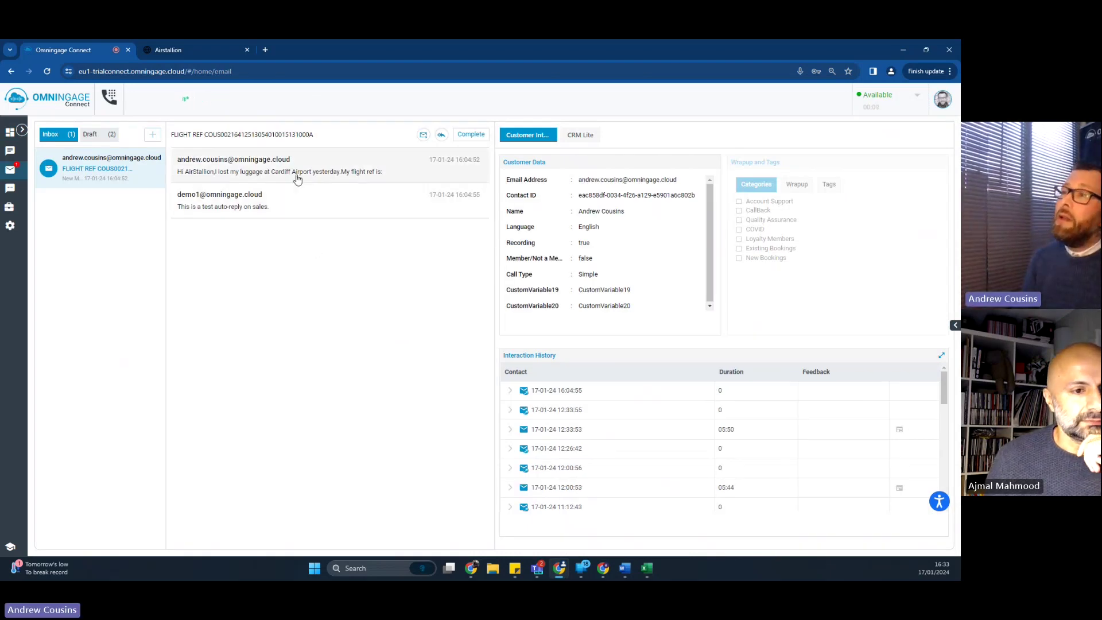
Step: Open the lost-luggage email in full and highlight the customer's worried remark
{"action": "left_click", "coordinate": [298, 178]}
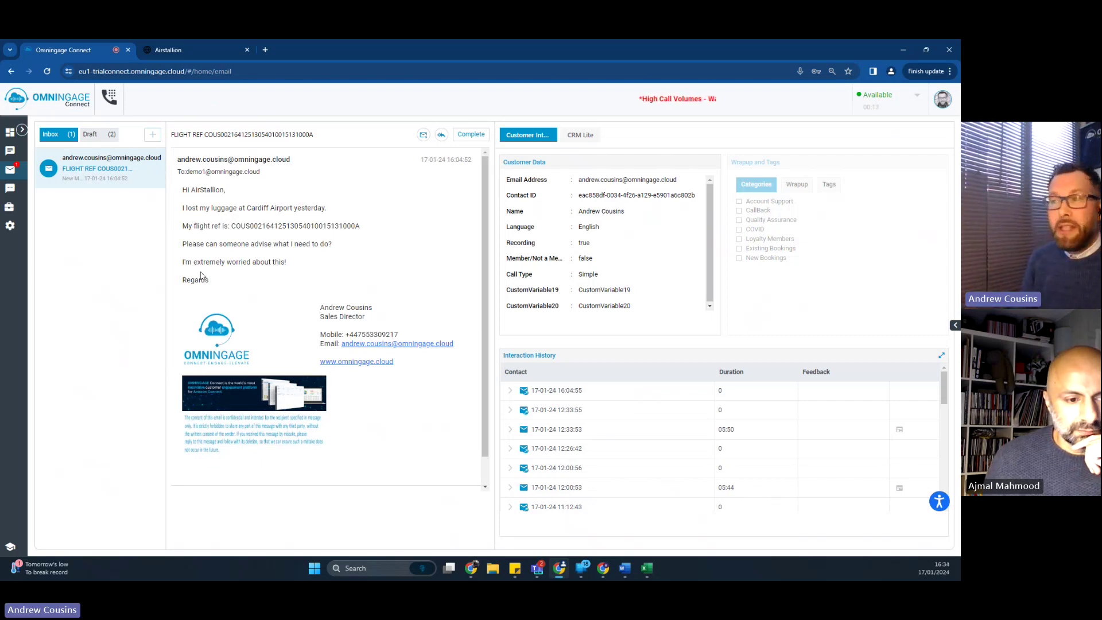
{"action": "left_click_drag", "start_coordinate": [196, 262], "coordinate": [252, 264]}
{"action": "left_click", "coordinate": [252, 264]}
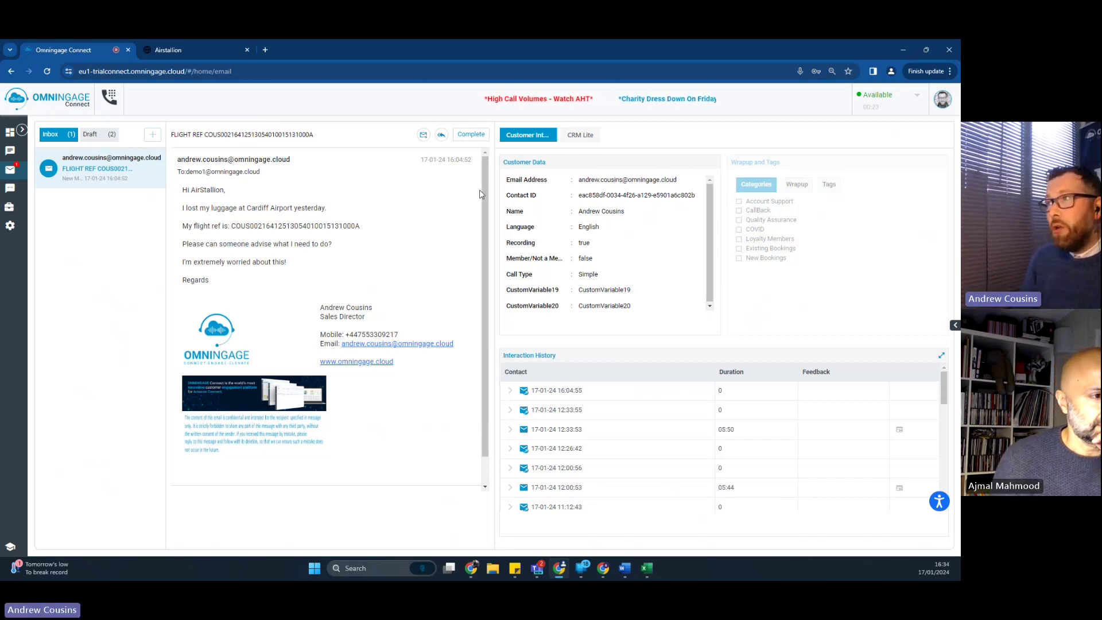
{"action": "triple_click", "coordinate": [513, 162]}
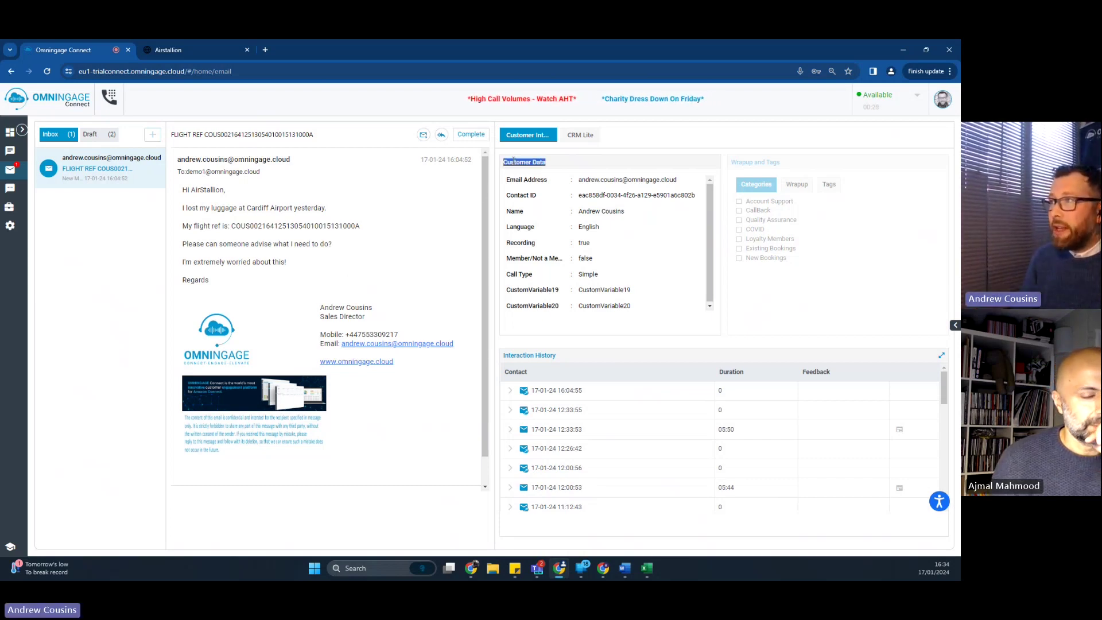
{"action": "left_click", "coordinate": [572, 165]}
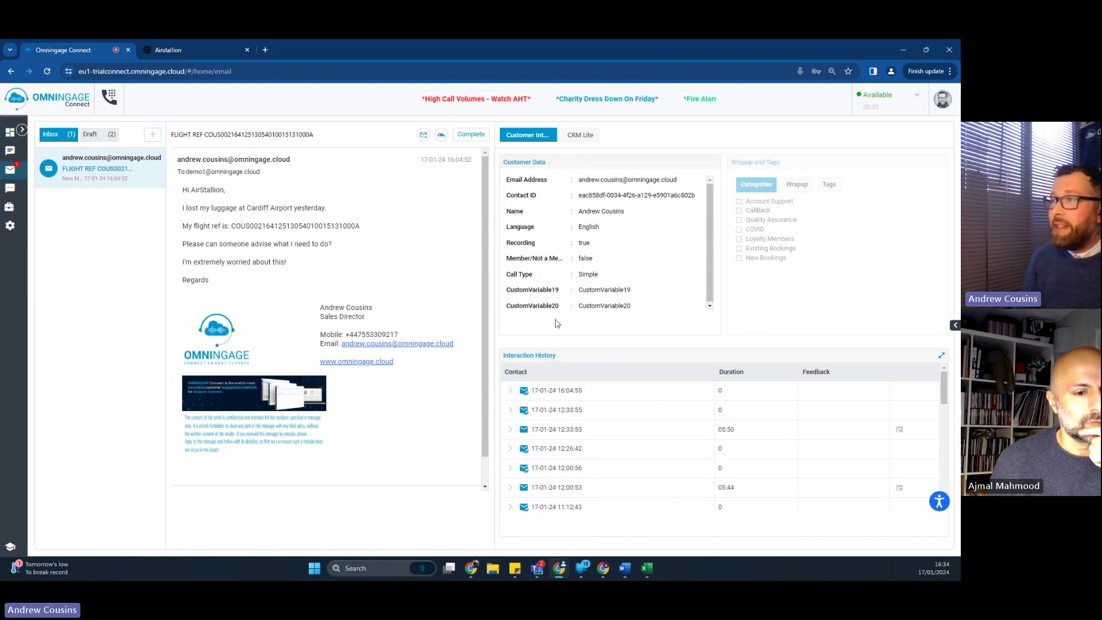
{"action": "triple_click", "coordinate": [528, 355]}
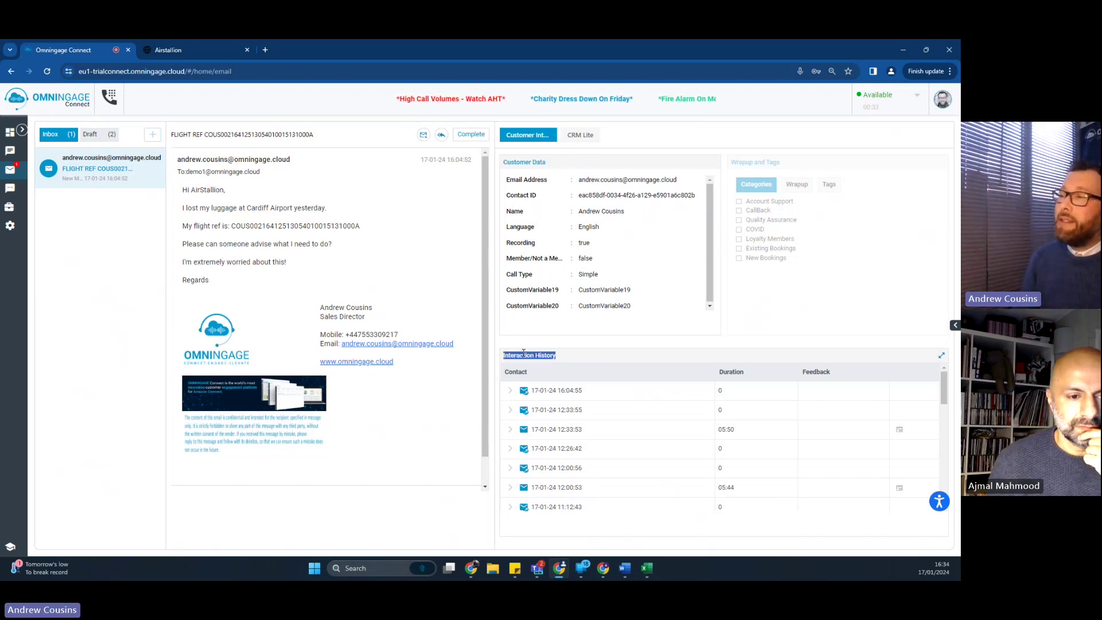
{"action": "left_click", "coordinate": [591, 362]}
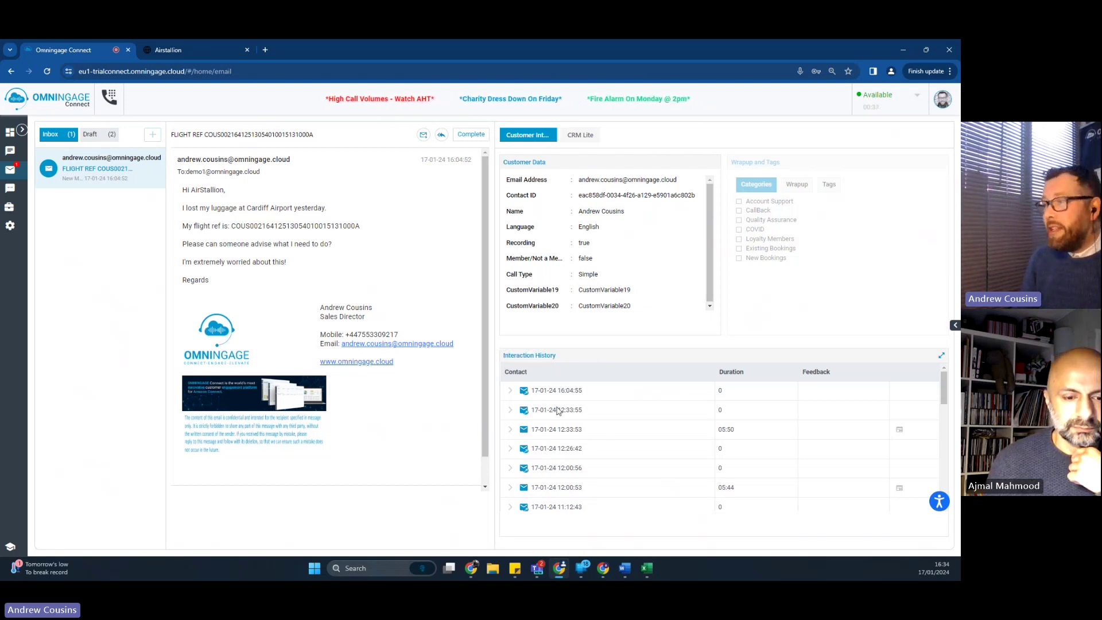
{"action": "scroll", "coordinate": [549, 425], "scroll_direction": "down", "scroll_amount": 1}
{"action": "scroll", "coordinate": [549, 430], "scroll_direction": "up", "scroll_amount": 1}
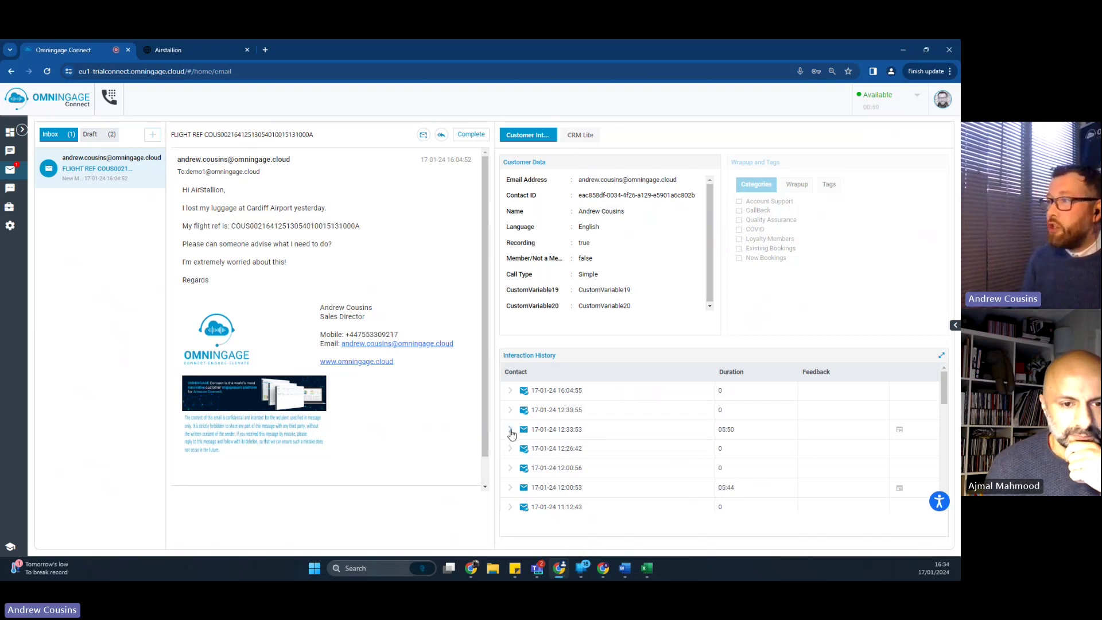
{"action": "left_click", "coordinate": [510, 430]}
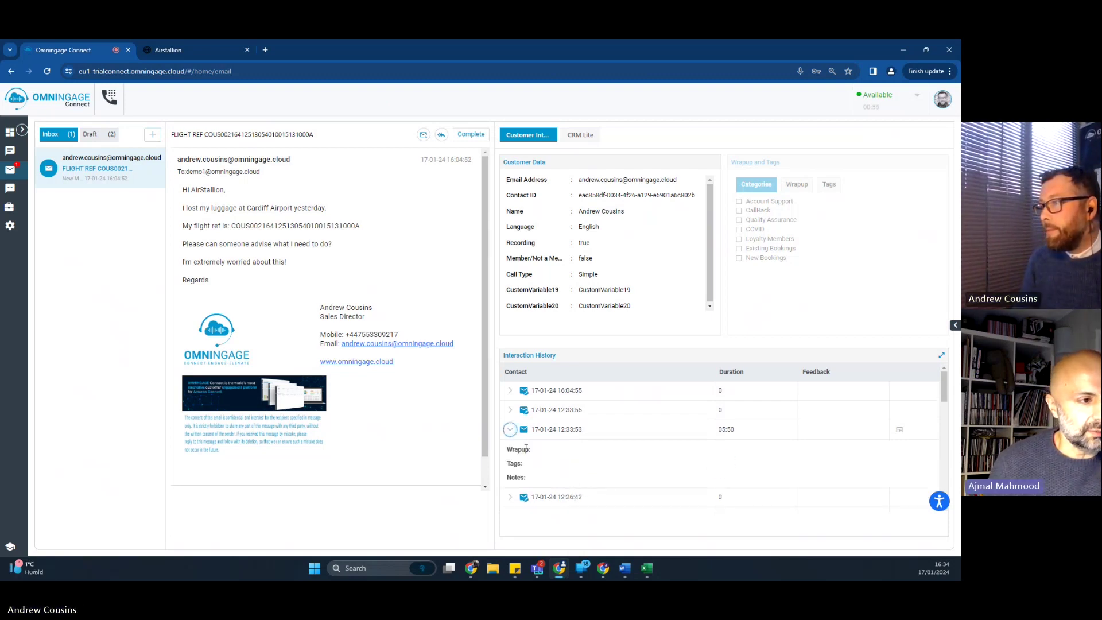
{"action": "left_click", "coordinate": [509, 430]}
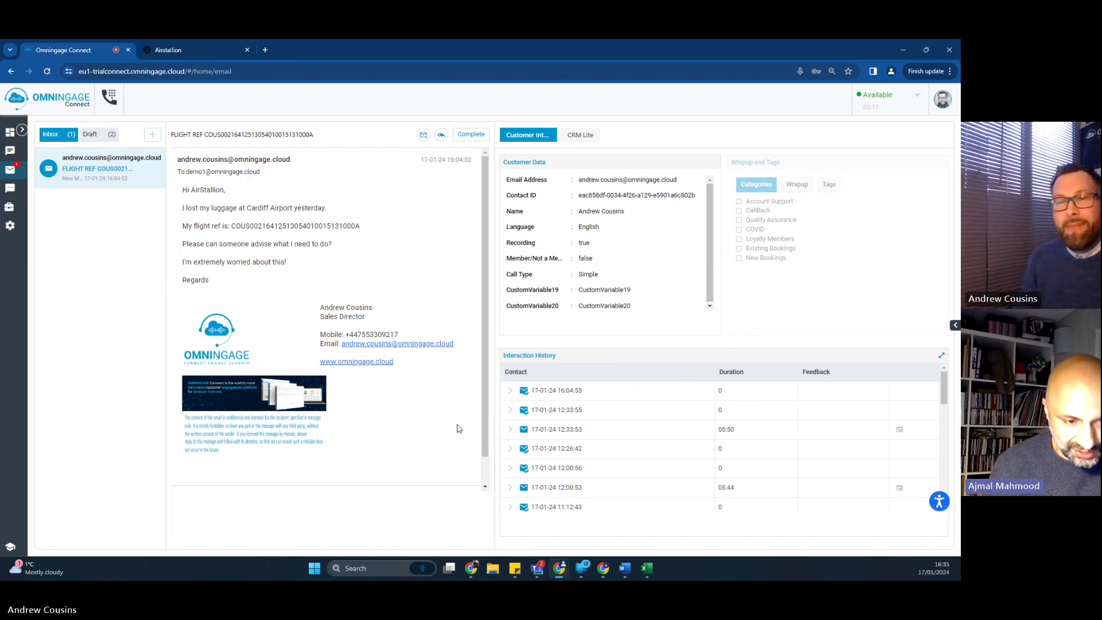
{"action": "scroll", "coordinate": [655, 436], "scroll_direction": "down", "scroll_amount": 8}
{"action": "scroll", "coordinate": [640, 454], "scroll_direction": "up", "scroll_amount": 8}
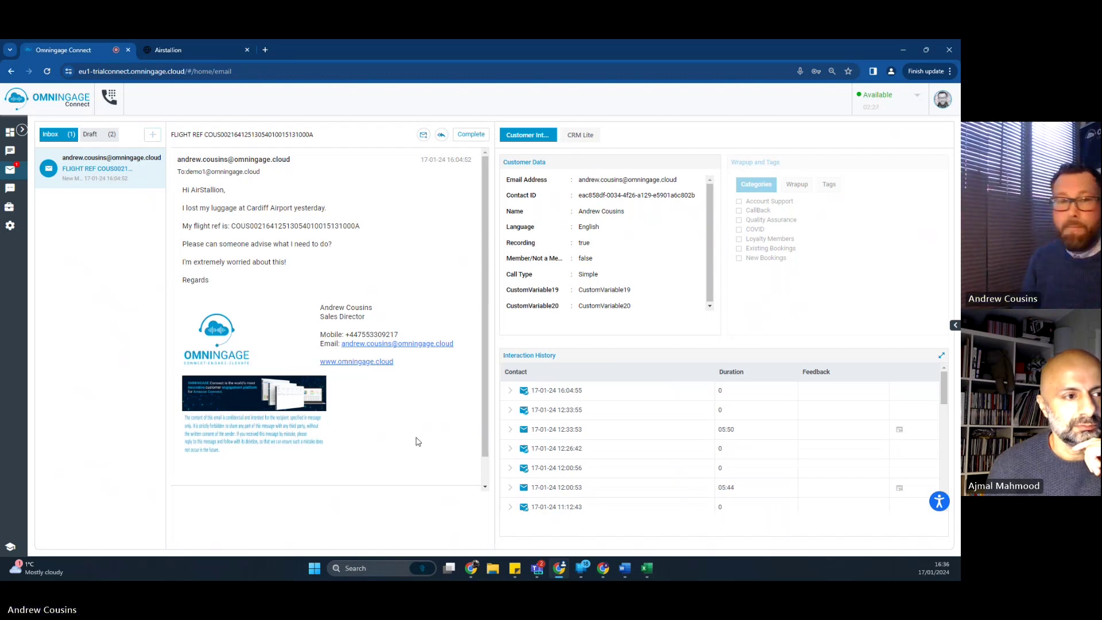
Step: Back in the agent workspace, preview the Reply options and transfer queue list without using them
{"action": "key", "text": "alt+Tab"}
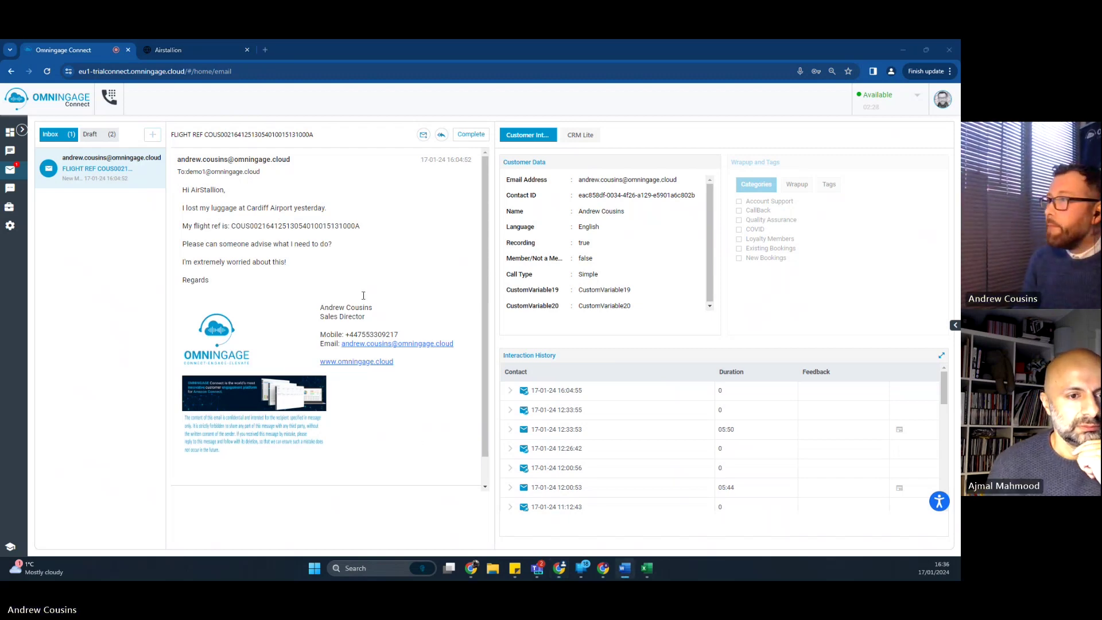
{"action": "left_click", "coordinate": [412, 250]}
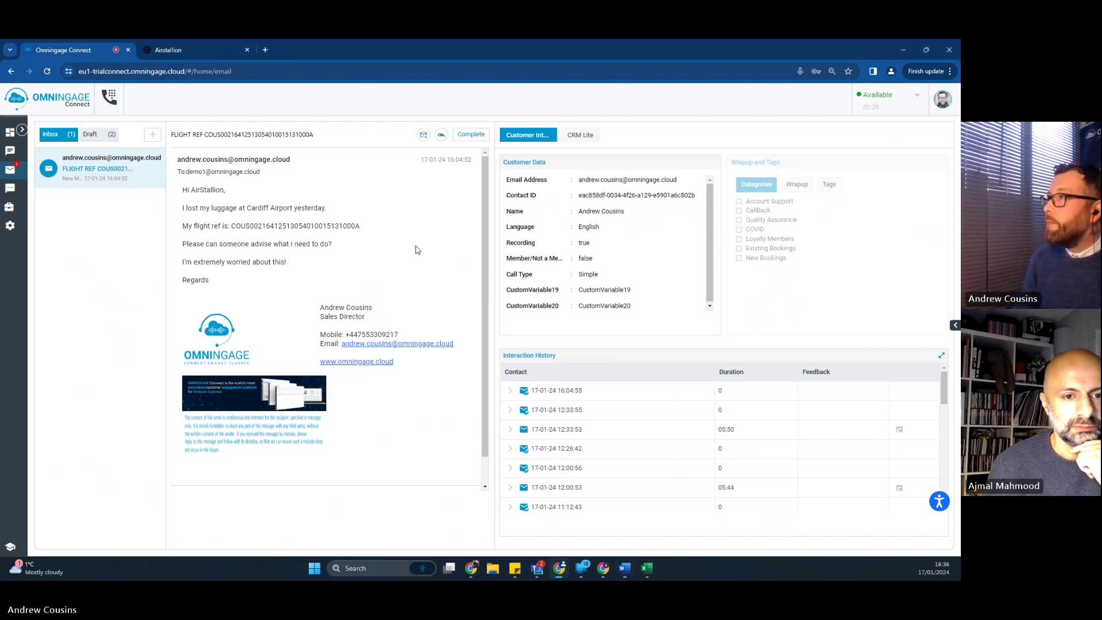
{"action": "left_click", "coordinate": [441, 134]}
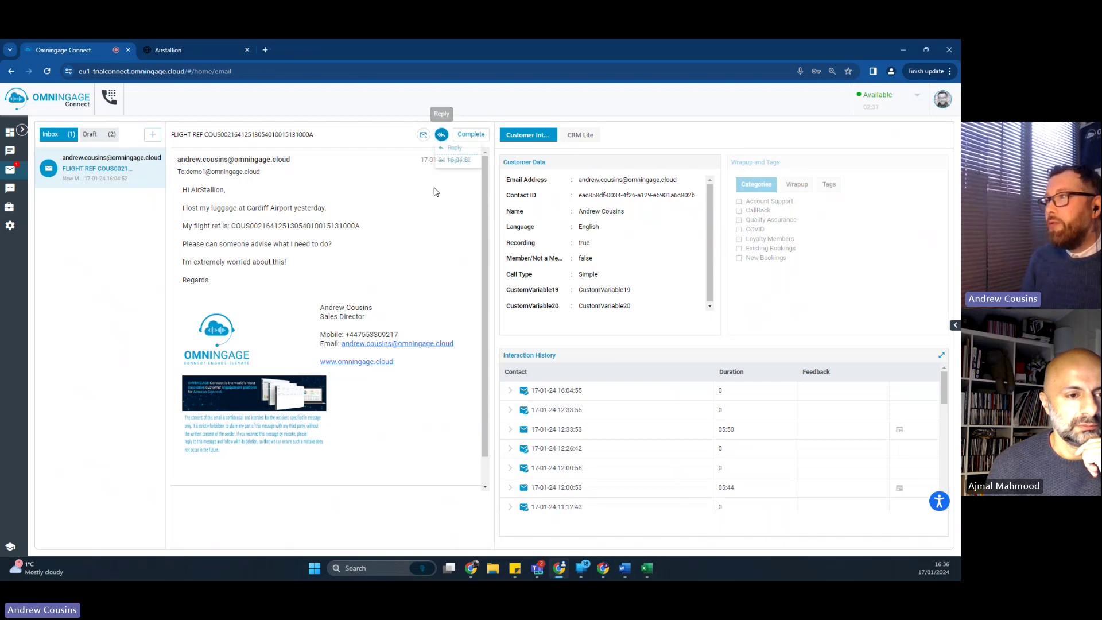
{"action": "left_click", "coordinate": [456, 151]}
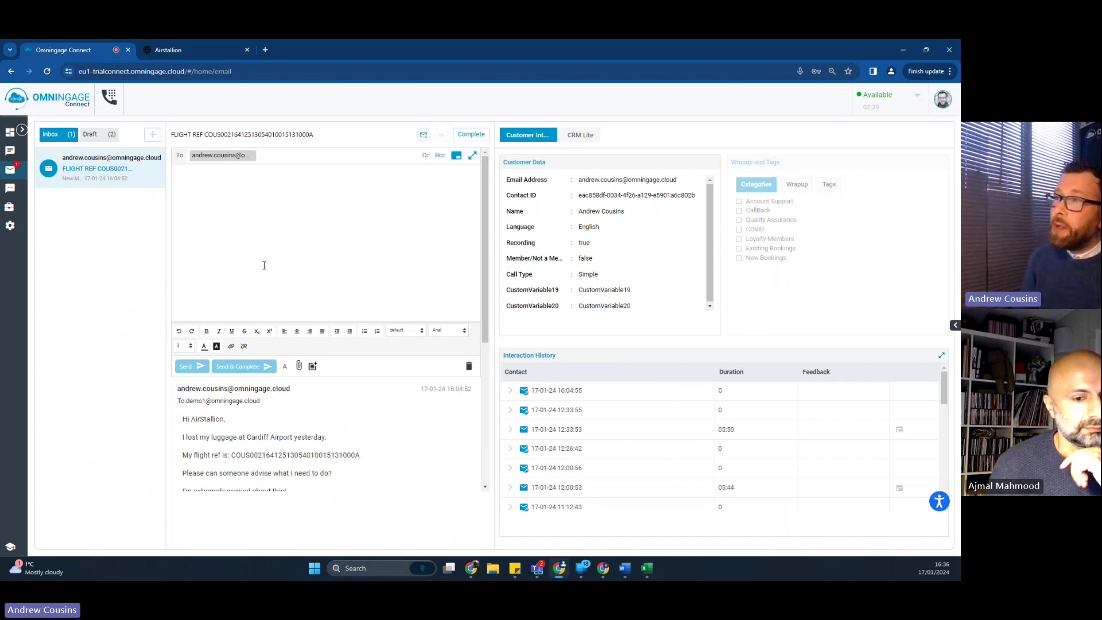
{"action": "left_click", "coordinate": [423, 134]}
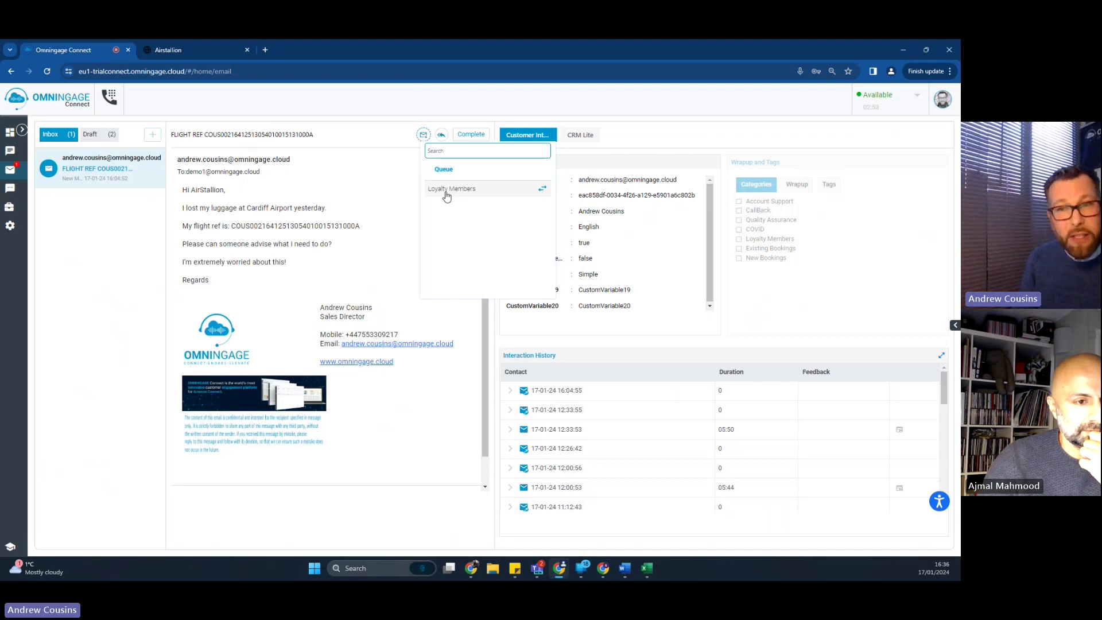
{"action": "left_click", "coordinate": [320, 262]}
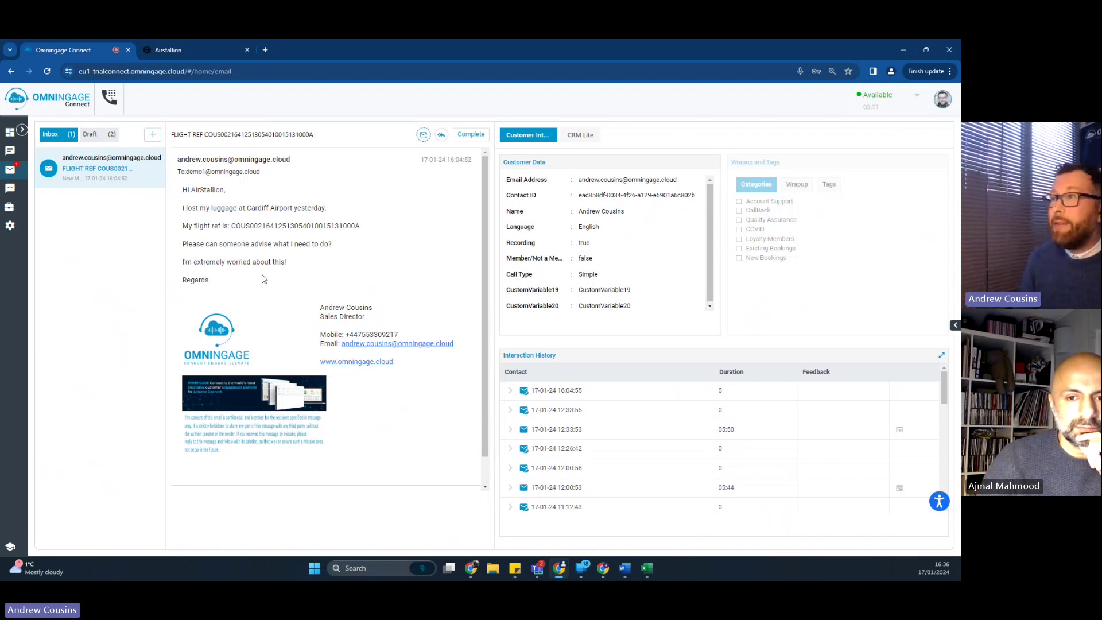
Step: Start a reply and type a correctly capitalised and spelt 'Hi' greeting to the customer, plus blank lines
{"action": "left_click", "coordinate": [442, 134]}
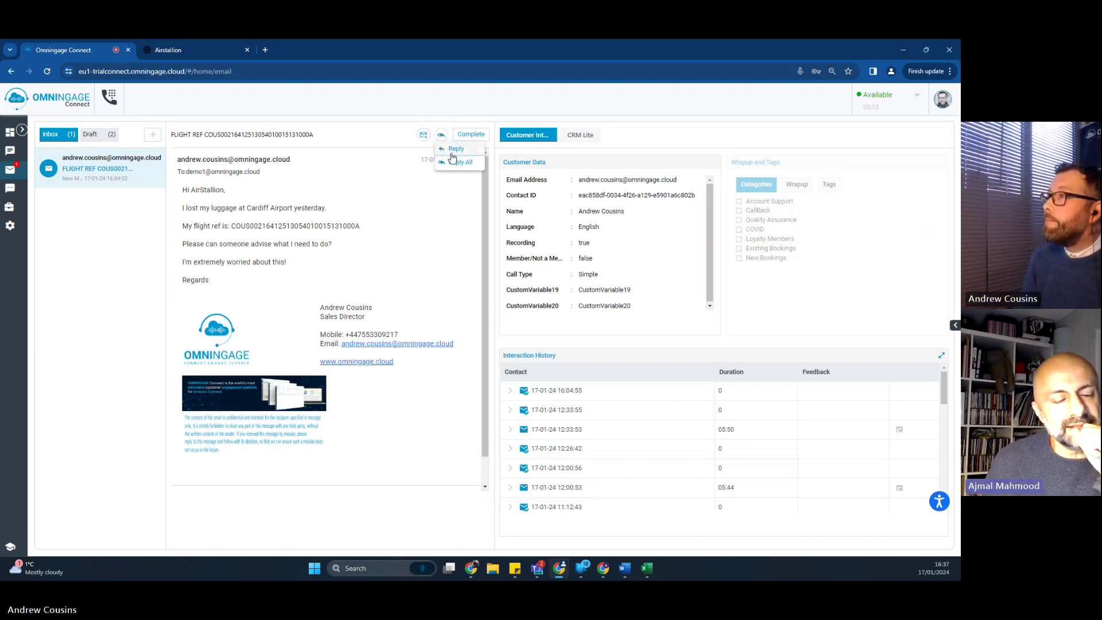
{"action": "left_click", "coordinate": [457, 151]}
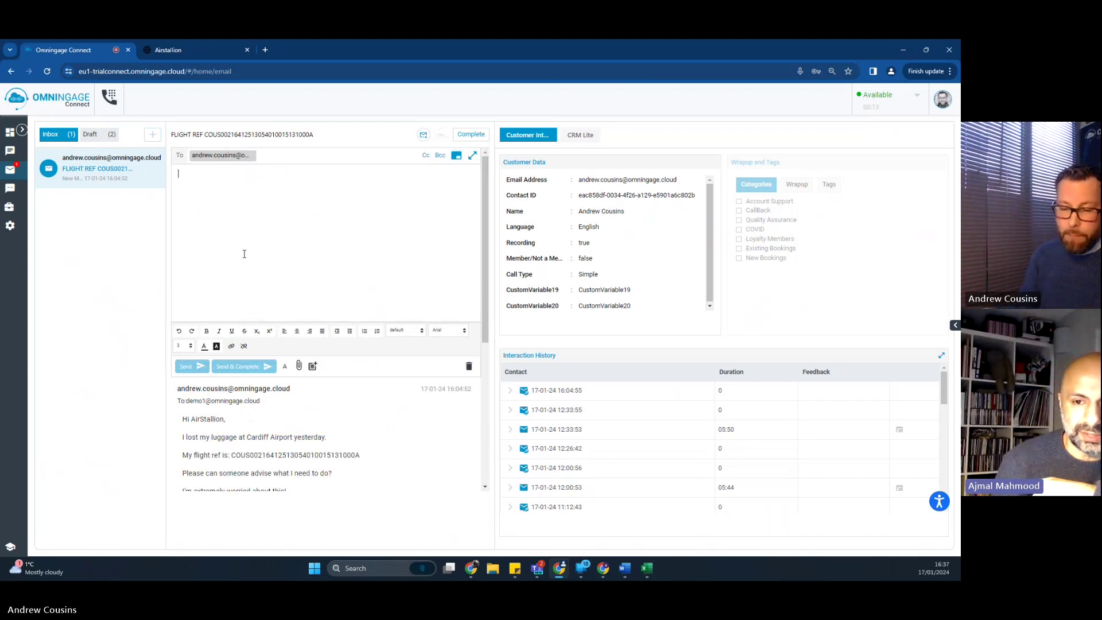
{"action": "type", "text": "hi"}
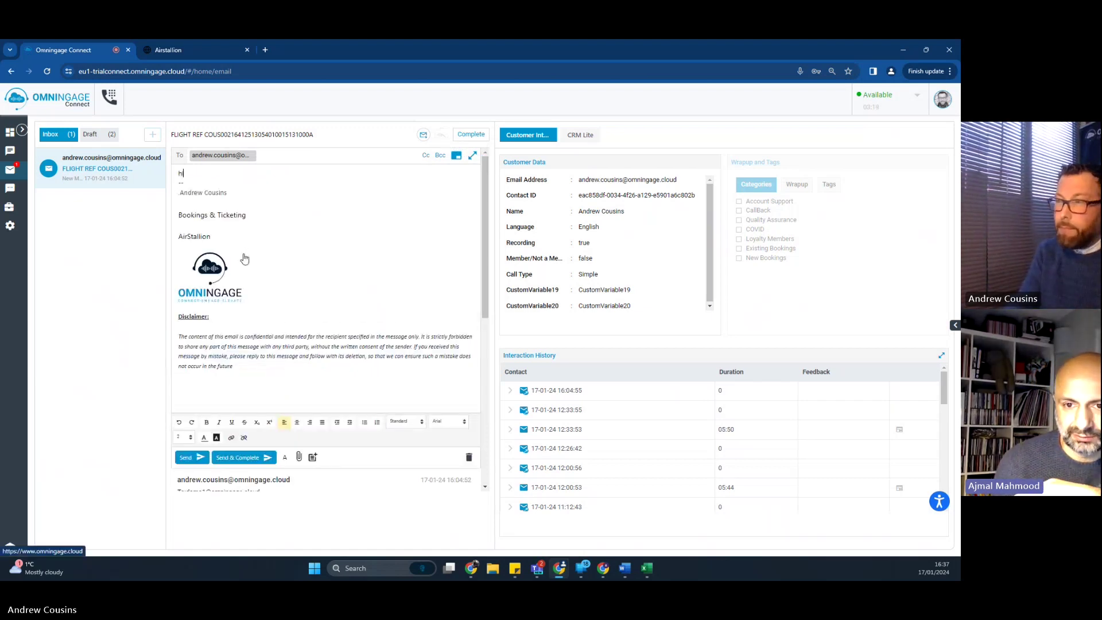
{"action": "key", "text": "BackSpace"}
{"action": "key", "text": "BackSpace"}
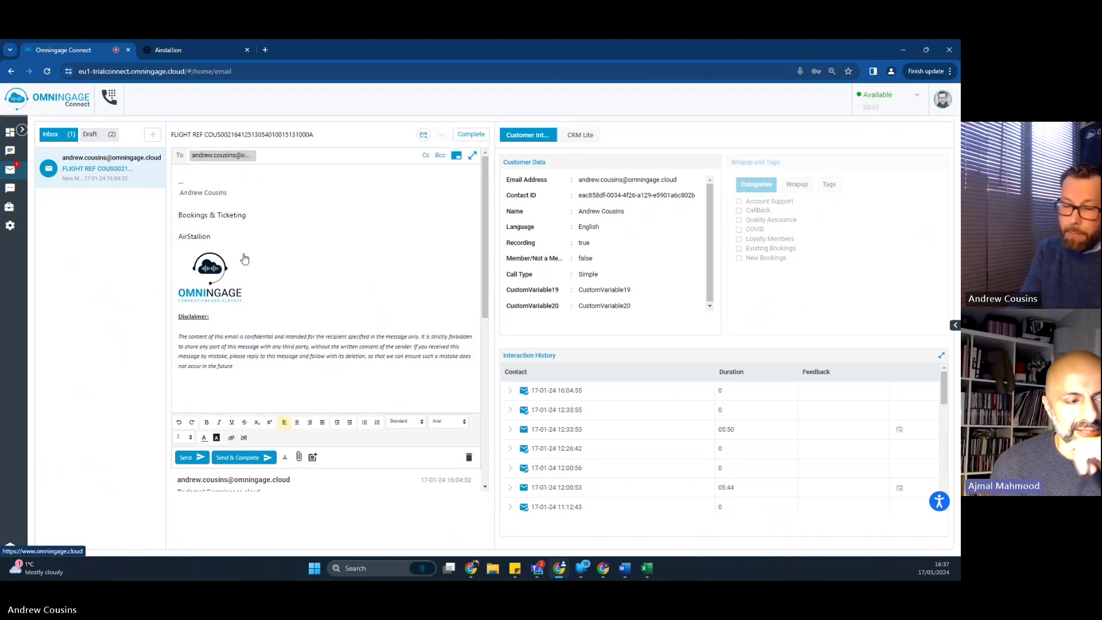
{"action": "type", "text": "hi aNDREW,"}
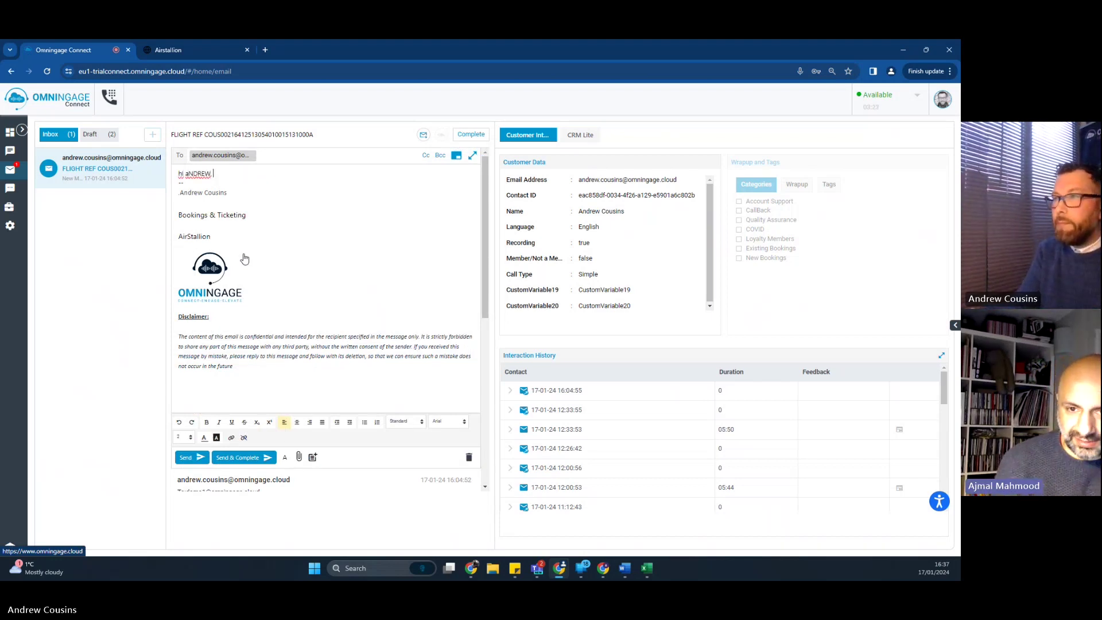
{"action": "key", "text": "BackSpace"}
{"action": "key", "text": "BackSpace"}
{"action": "key", "text": "BackSpace"}
{"action": "key", "text": "BackSpace"}
{"action": "key", "text": "BackSpace"}
{"action": "key", "text": "BackSpace"}
{"action": "key", "text": "BackSpace"}
{"action": "key", "text": "BackSpace"}
{"action": "key", "text": "BackSpace"}
{"action": "key", "text": "BackSpace"}
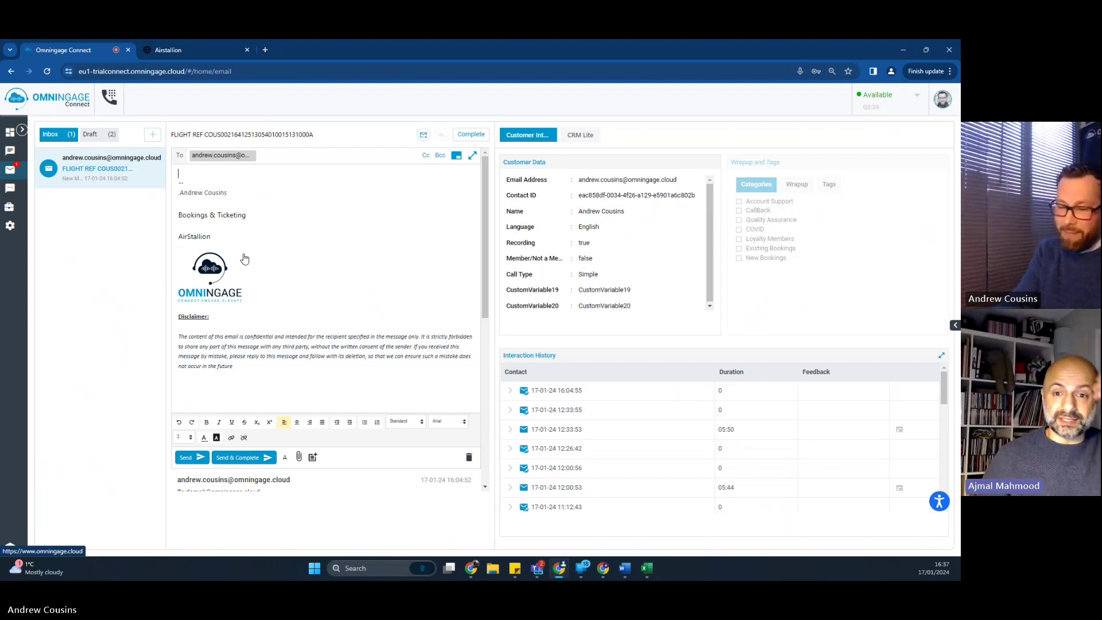
{"action": "type", "text": "Hi Andrwe,"}
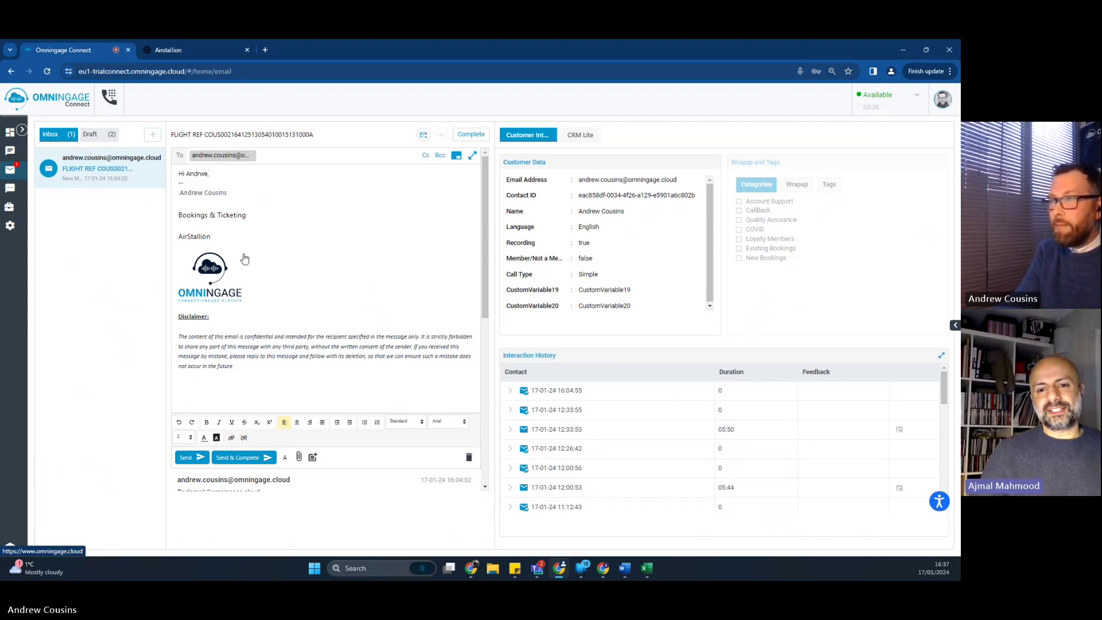
{"action": "key", "text": "BackSpace"}
{"action": "key", "text": "BackSpace"}
{"action": "key", "text": "BackSpace"}
{"action": "type", "text": "ew,"}
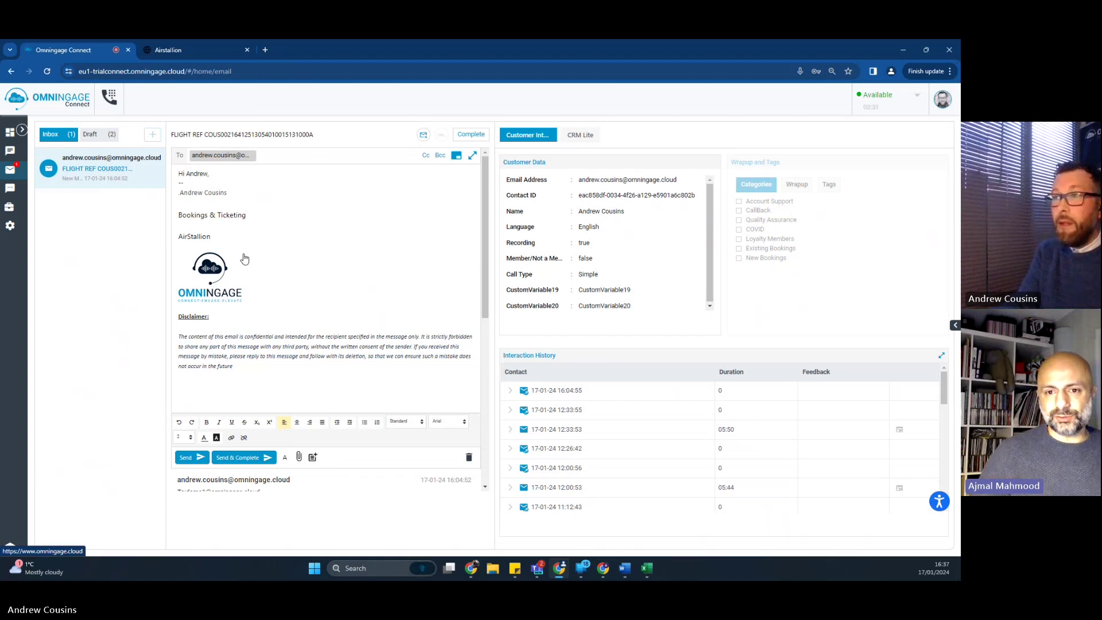
{"action": "key", "text": "Return"}
{"action": "key", "text": "Return"}
{"action": "key", "text": "Return"}
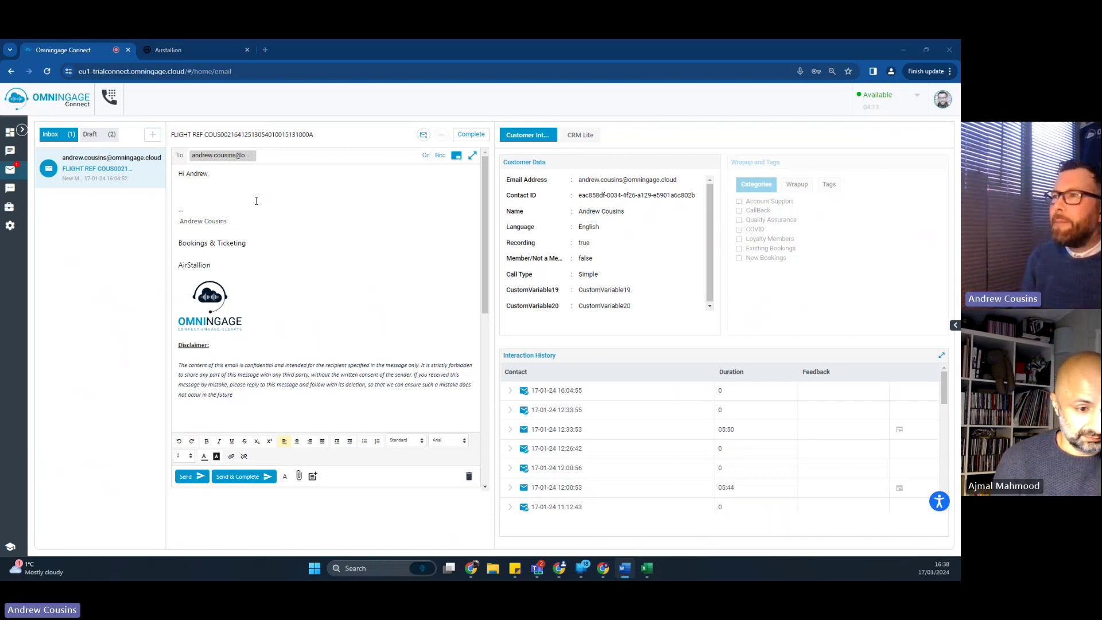
Step: Place the insertion point below the greeting after checking the Word window
{"action": "left_click", "coordinate": [206, 191]}
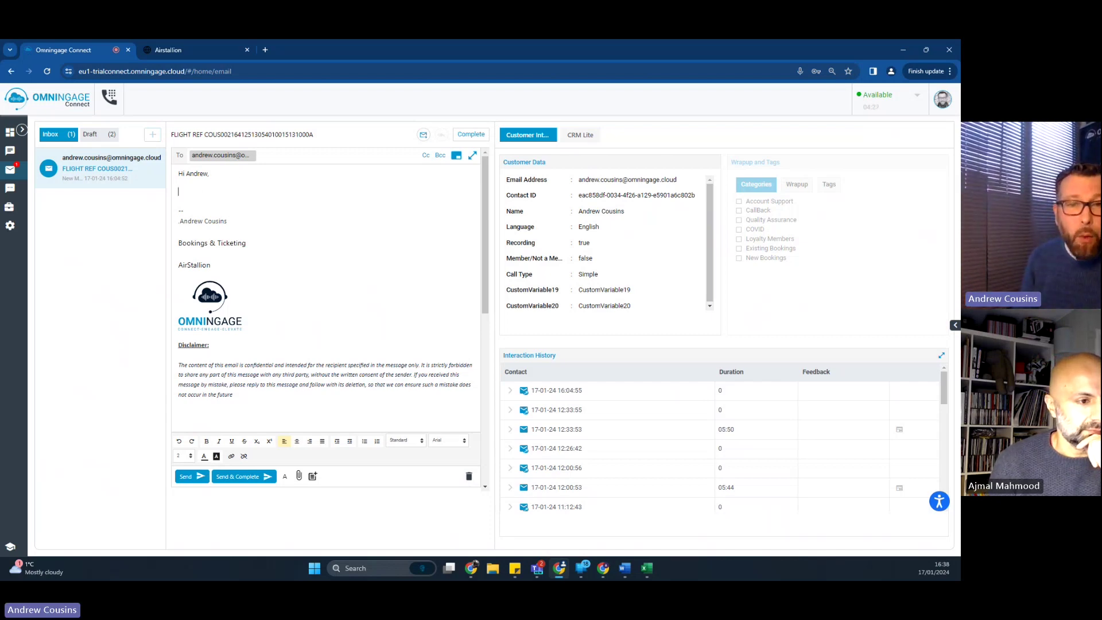
{"action": "key", "text": "alt+Tab"}
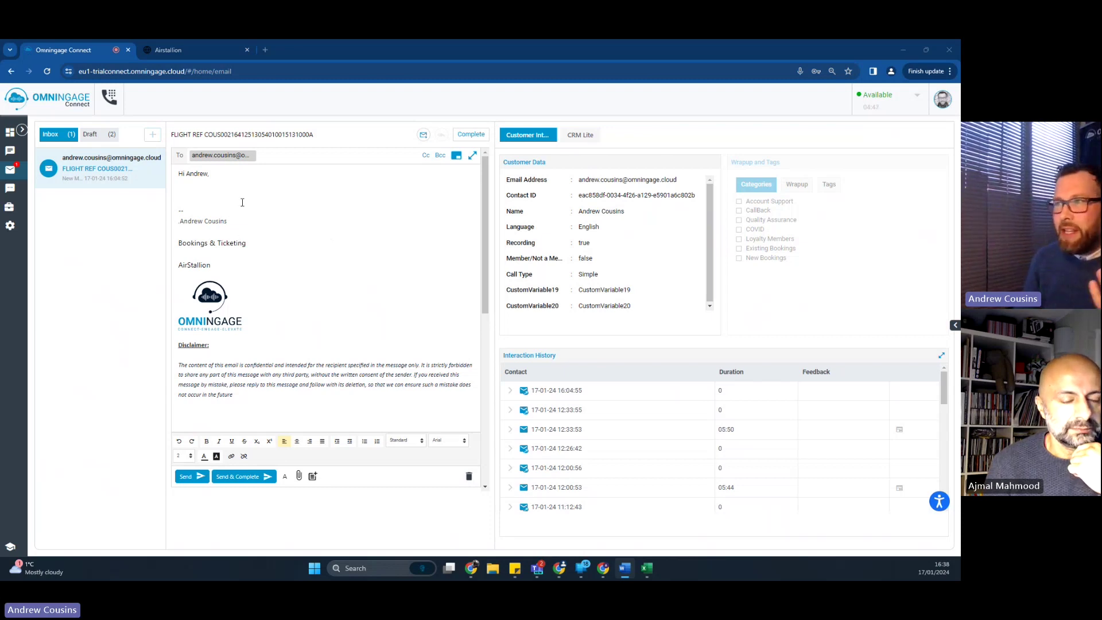
{"action": "left_click", "coordinate": [206, 190]}
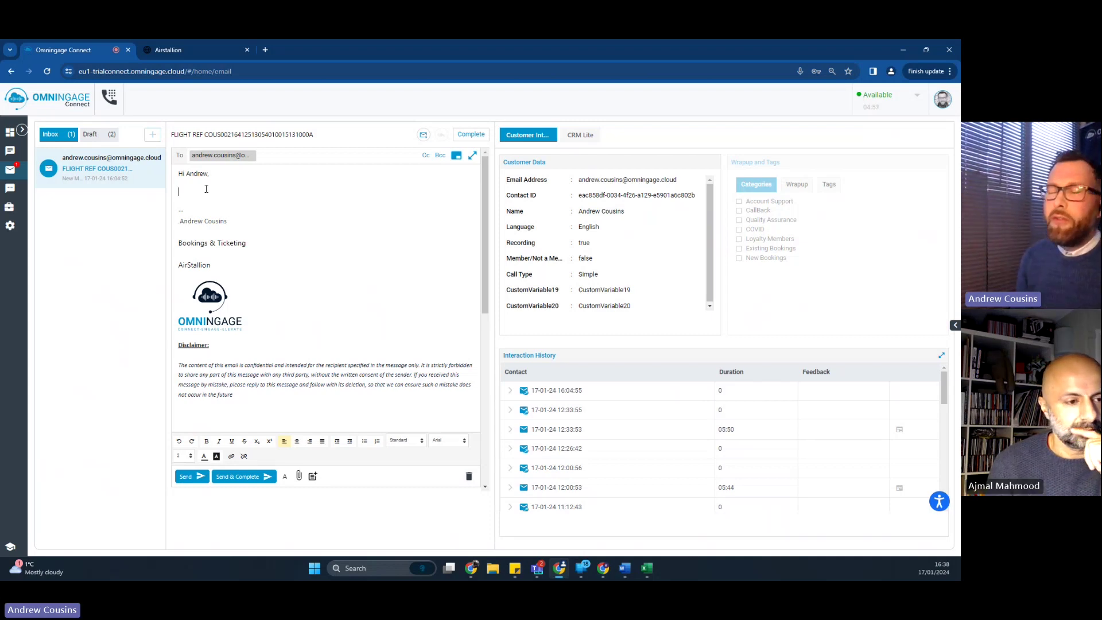
Step: Insert the Loss of luggage template into the reply and delete its Dear placeholder line
{"action": "left_click", "coordinate": [313, 476]}
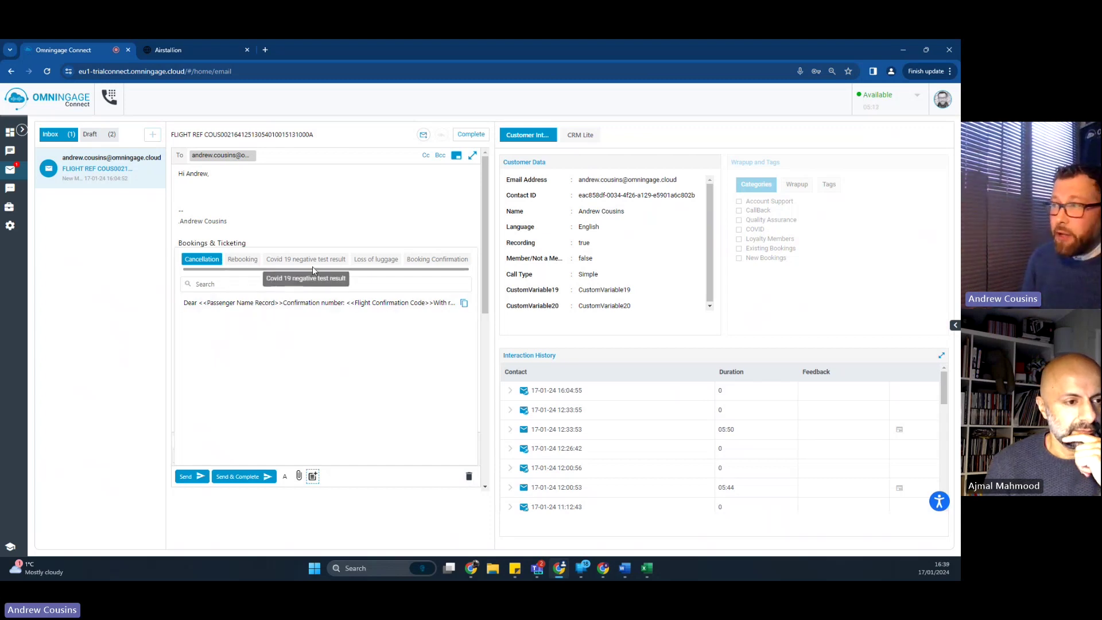
{"action": "left_click", "coordinate": [373, 263]}
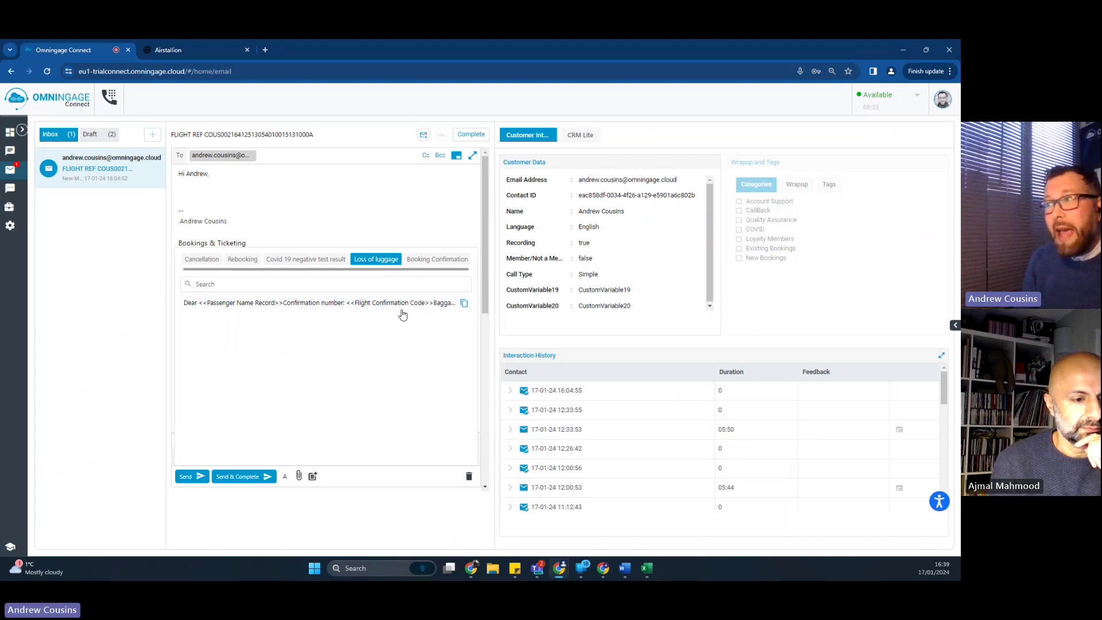
{"action": "left_click", "coordinate": [463, 303]}
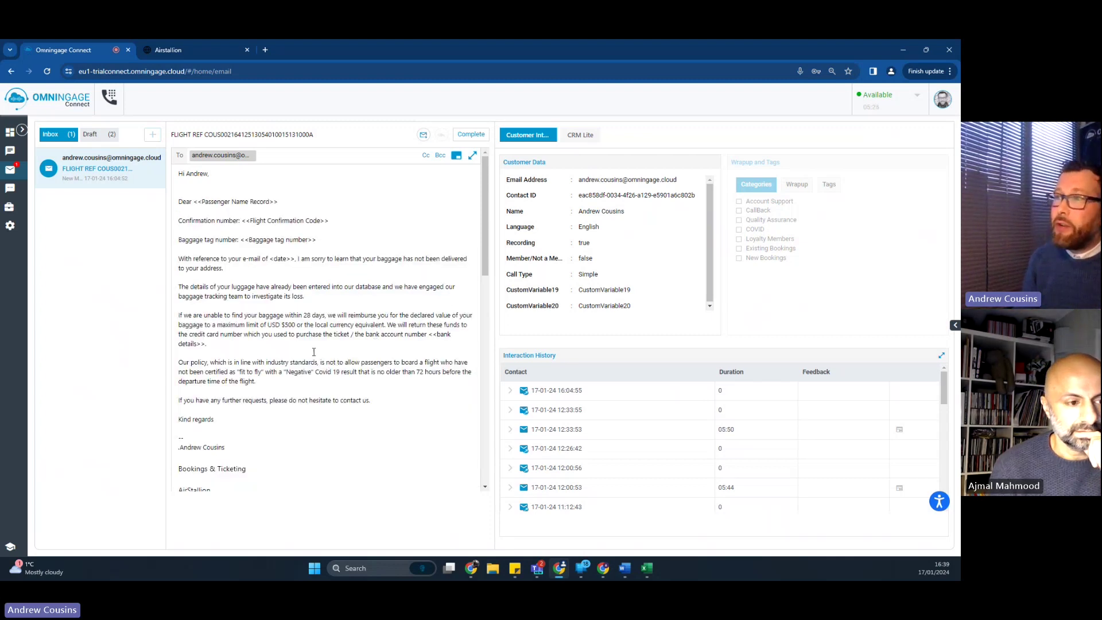
{"action": "left_click_drag", "start_coordinate": [287, 208], "coordinate": [175, 202]}
{"action": "key", "text": "BackSpace"}
{"action": "key", "text": "BackSpace"}
{"action": "key", "text": "BackSpace"}
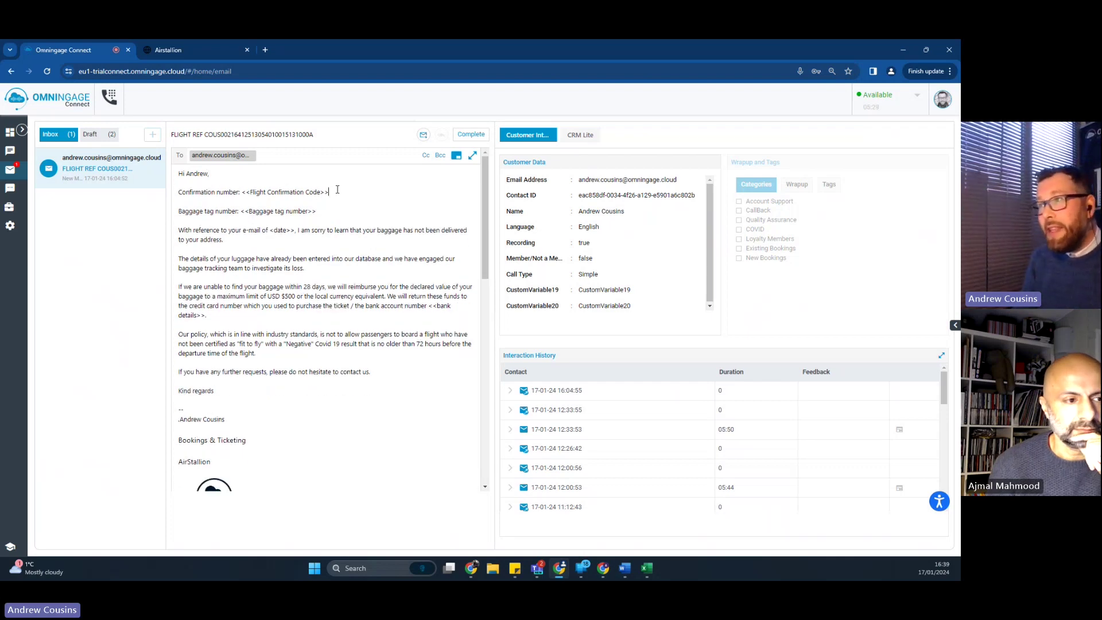
Step: Fill in the flight reference, baggage tag number and email date 17.01.24 placeholders
{"action": "left_click_drag", "start_coordinate": [319, 136], "coordinate": [209, 141]}
{"action": "left_click_drag", "start_coordinate": [332, 192], "coordinate": [243, 190]}
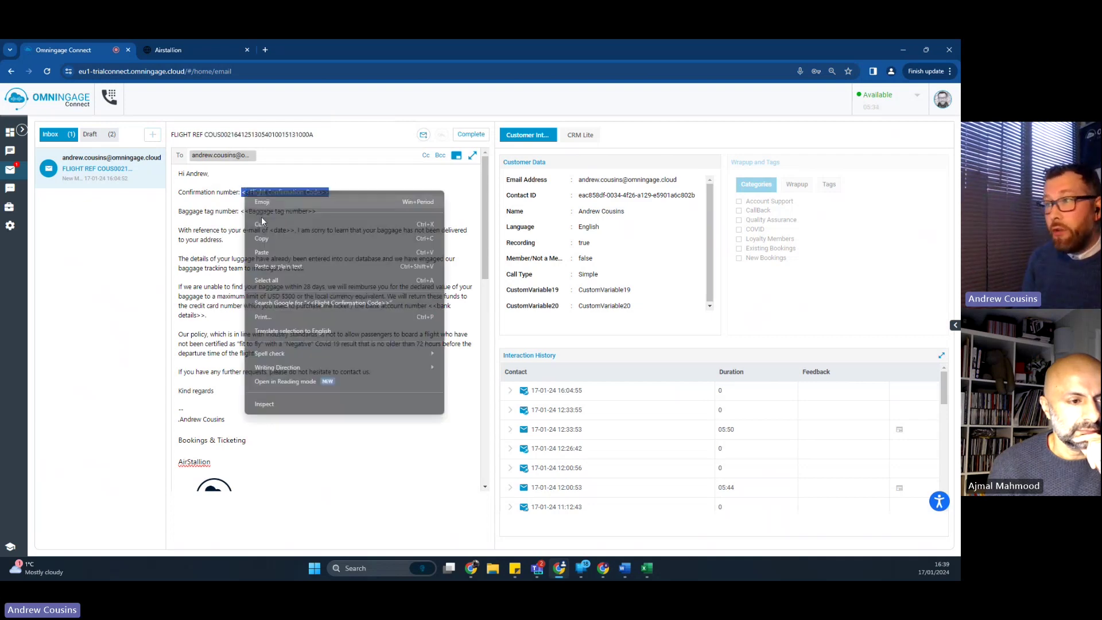
{"action": "left_click", "coordinate": [281, 266]}
{"action": "left_click_drag", "start_coordinate": [316, 211], "coordinate": [241, 213]}
{"action": "type", "text": "12345678"}
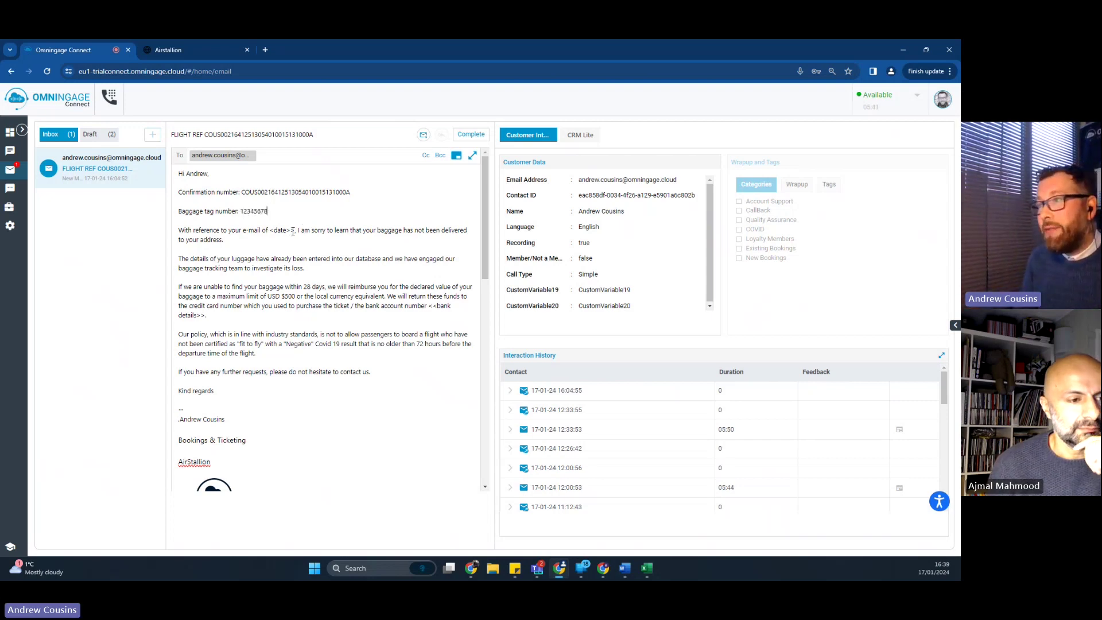
{"action": "key", "text": "BackSpace"}
{"action": "key", "text": "BackSpace"}
{"action": "key", "text": "BackSpace"}
{"action": "key", "text": "BackSpace"}
{"action": "key", "text": "BackSpace"}
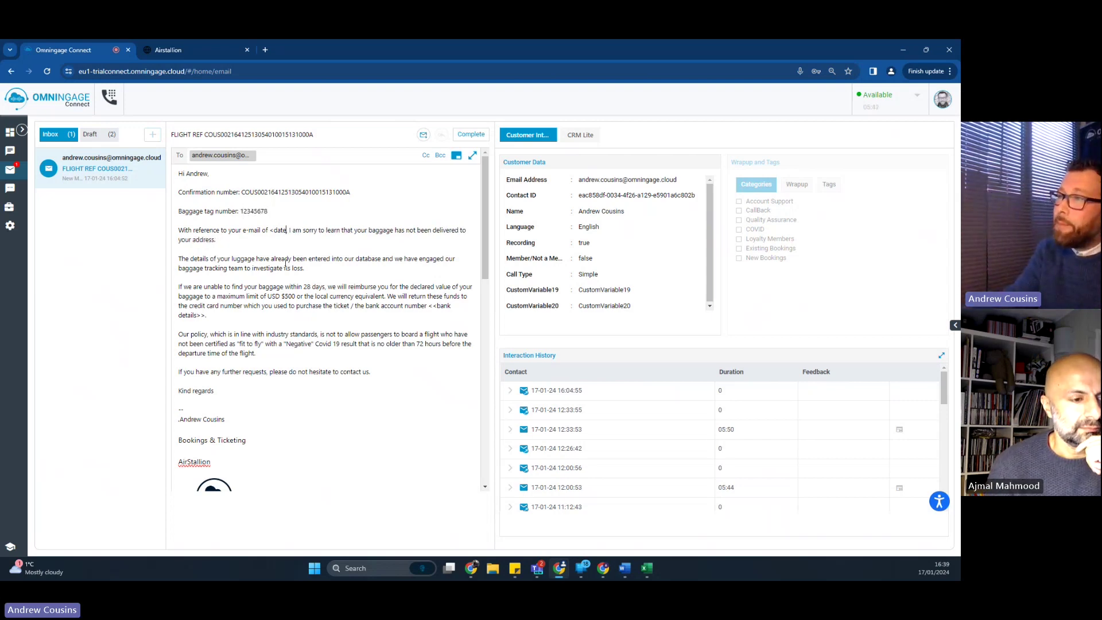
{"action": "key", "text": "BackSpace"}
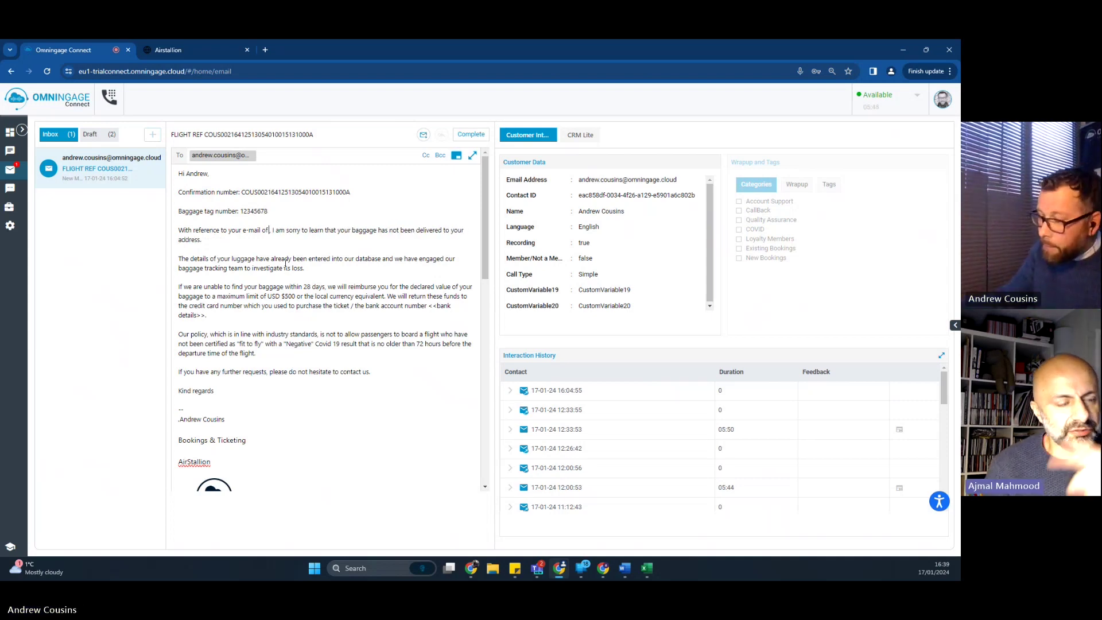
{"action": "type", "text": "17.01.24"}
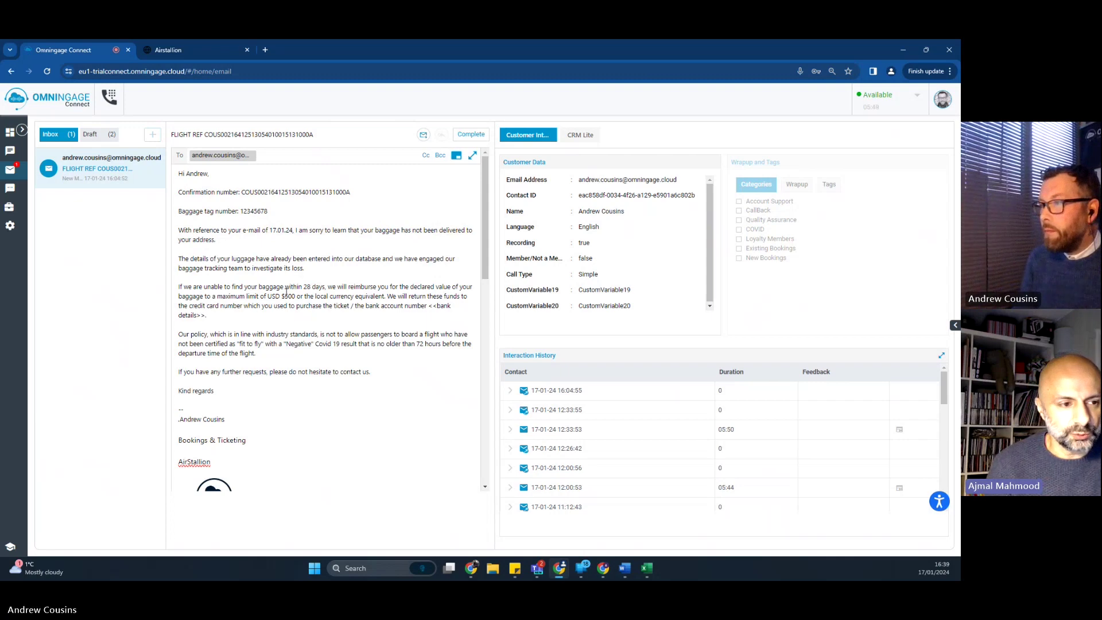
Step: Change the reimbursement limit from USD $500 to £500 and fill in the bank details placeholder
{"action": "left_click", "coordinate": [285, 295]}
{"action": "key", "text": "BackSpace"}
{"action": "key", "text": "BackSpace"}
{"action": "key", "text": "BackSpace"}
{"action": "key", "text": "BackSpace"}
{"action": "key", "text": "BackSpace"}
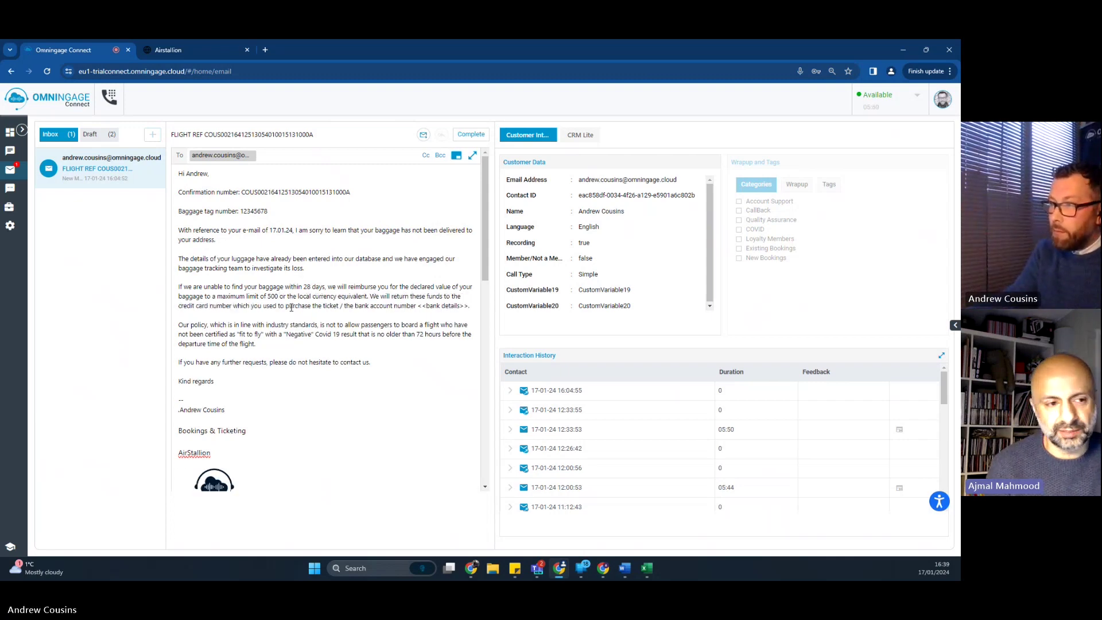
{"action": "type", "text": "£"}
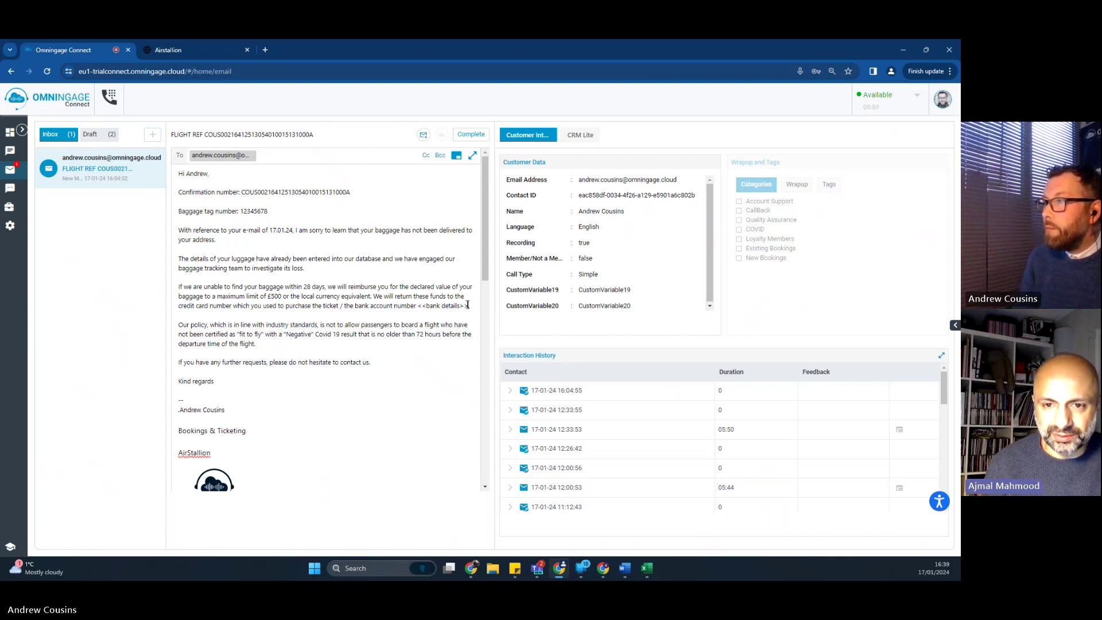
{"action": "left_click_drag", "start_coordinate": [467, 305], "coordinate": [417, 306]}
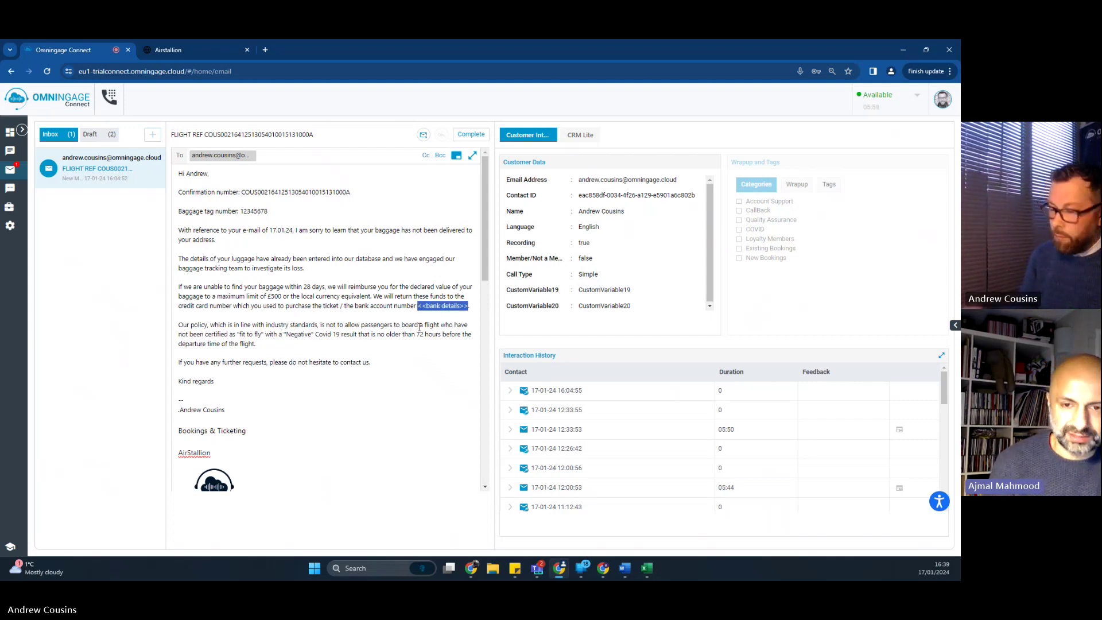
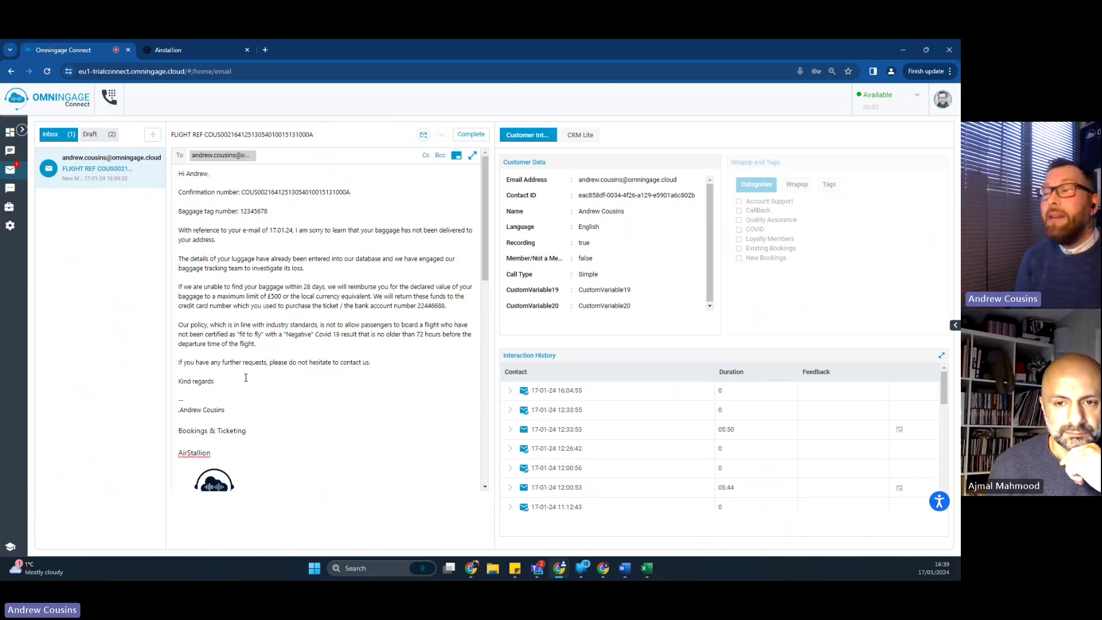
{"action": "left_click", "coordinate": [246, 377]}
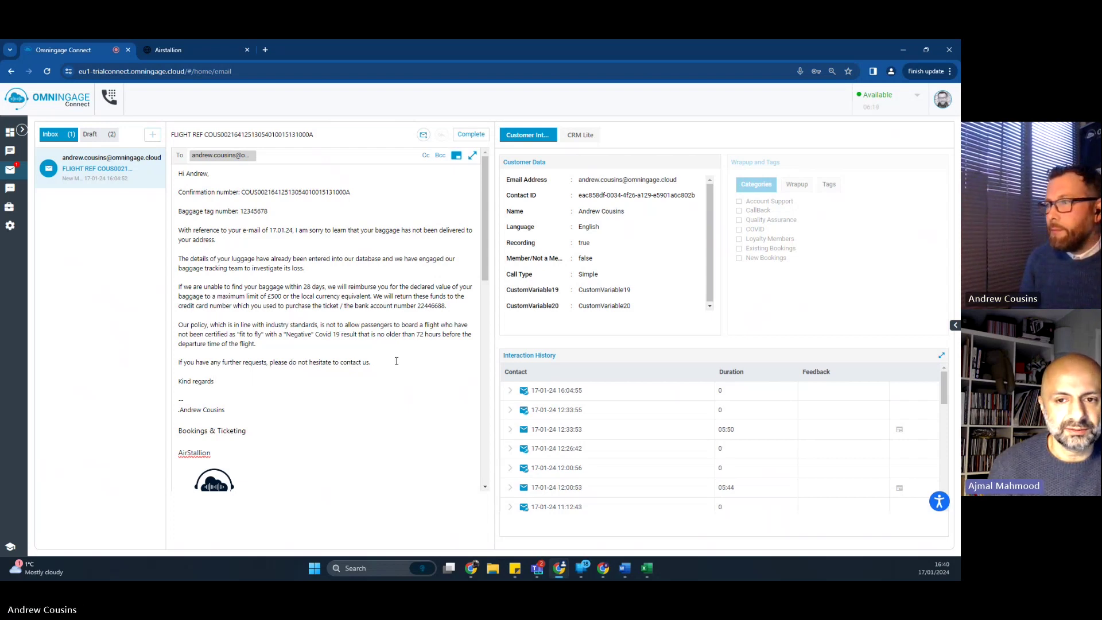
{"action": "scroll", "coordinate": [193, 334], "scroll_direction": "down", "scroll_amount": 3}
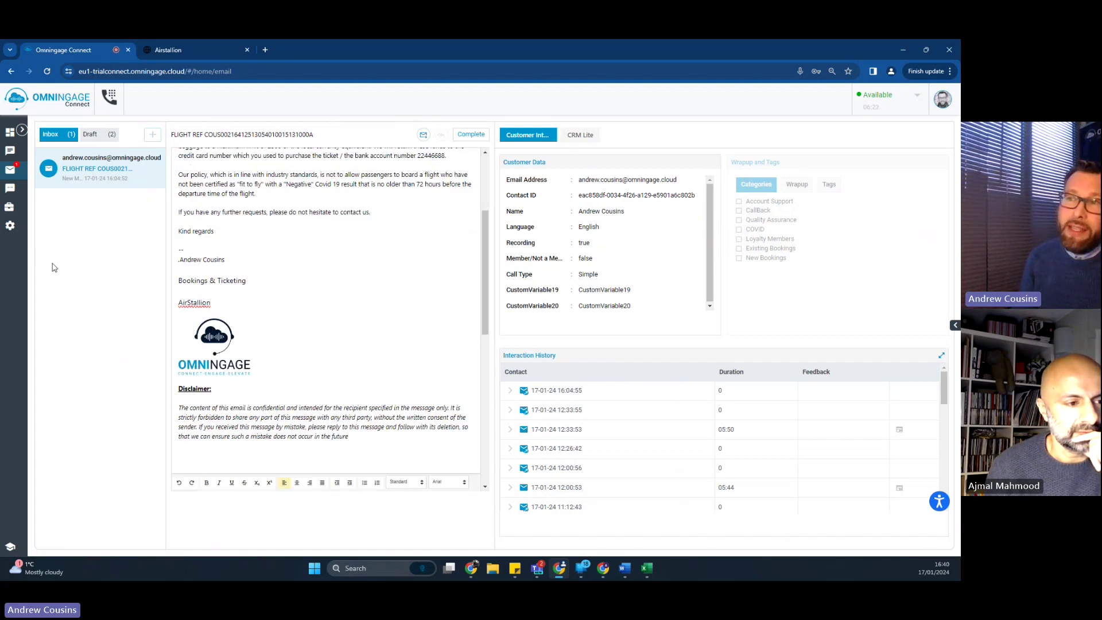
Step: Open the agent Settings page and stop editing the email signature there
{"action": "left_click", "coordinate": [10, 226]}
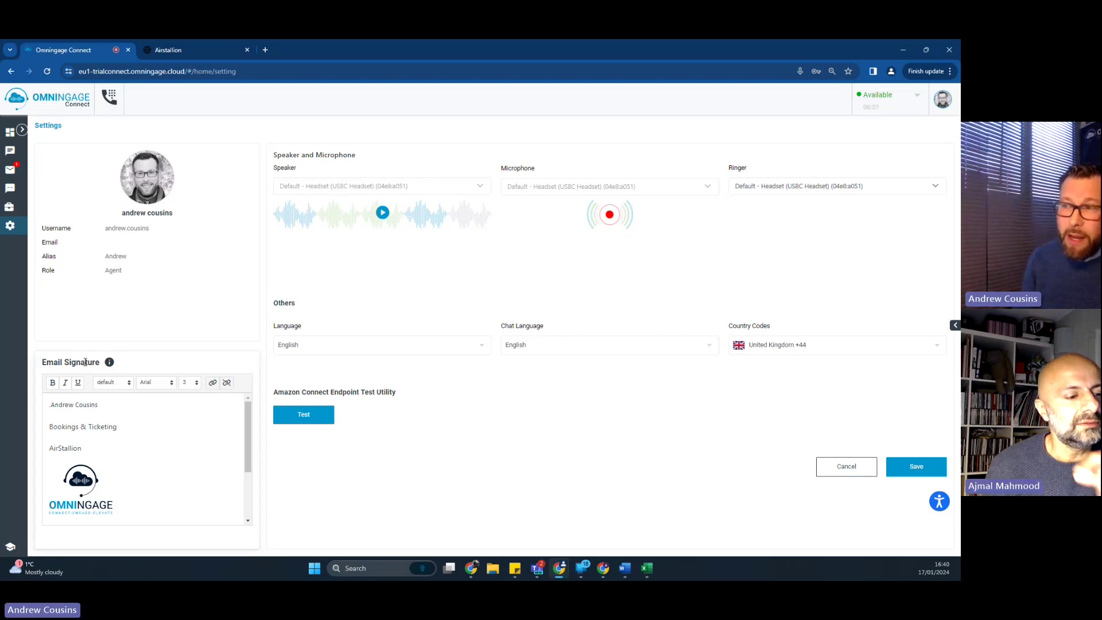
{"action": "mouse_move", "coordinate": [113, 363]}
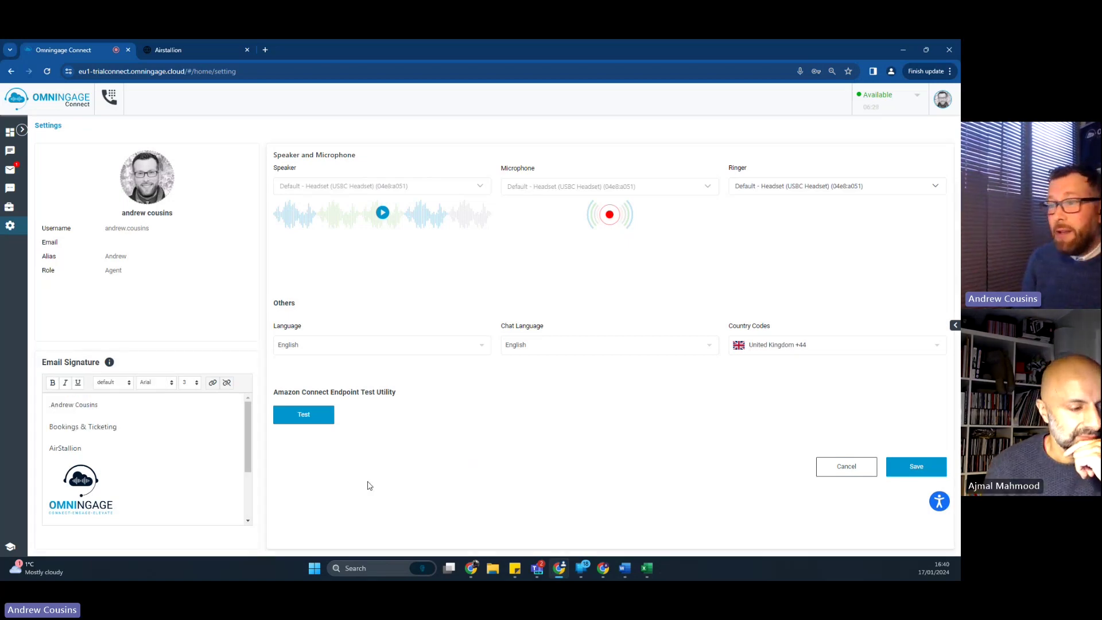
{"action": "mouse_move", "coordinate": [250, 439]}
{"action": "left_mouse_down"}
{"action": "mouse_move", "coordinate": [253, 494]}
{"action": "mouse_move", "coordinate": [248, 425]}
{"action": "left_mouse_up"}
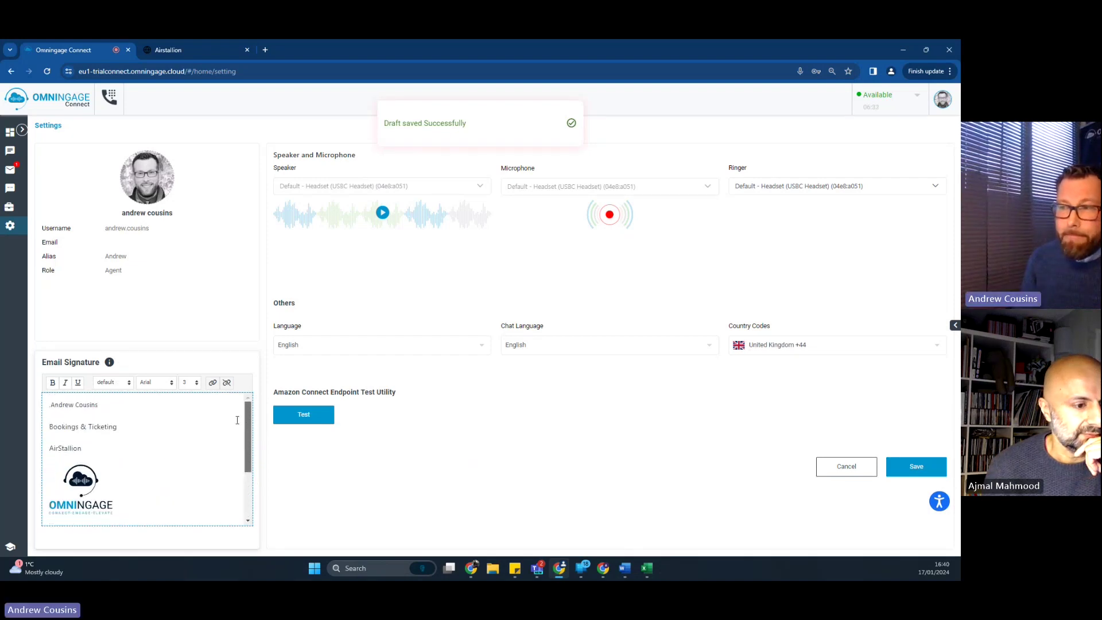
{"action": "left_click", "coordinate": [349, 476]}
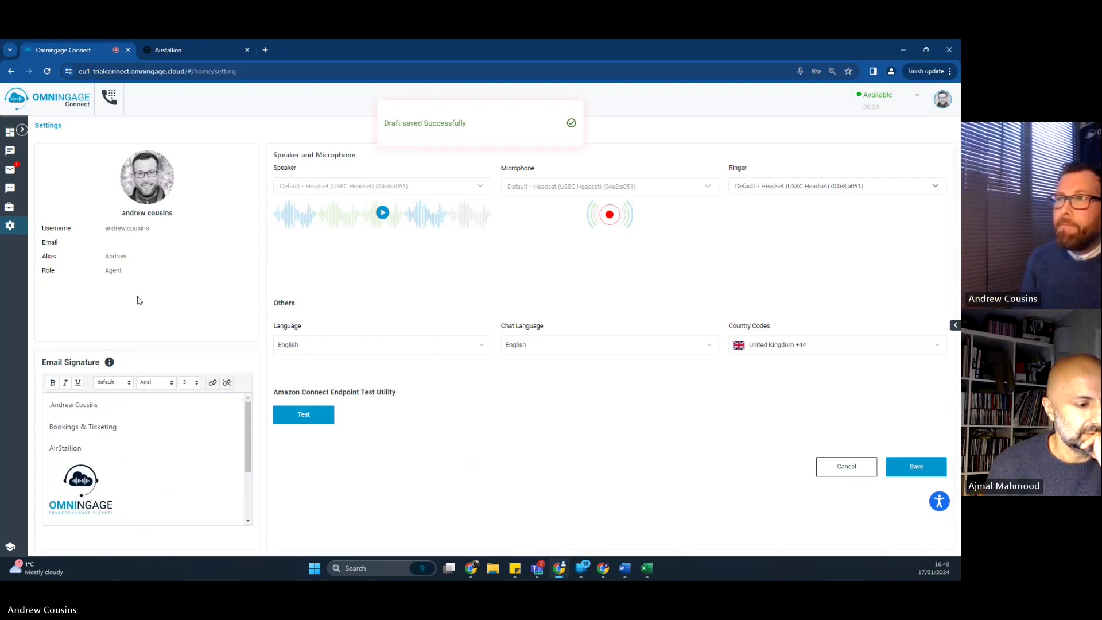
Step: Return to the email workspace and reopen the FLIGHT REF draft from Drafts, scrolling to its signature
{"action": "left_click", "coordinate": [11, 170]}
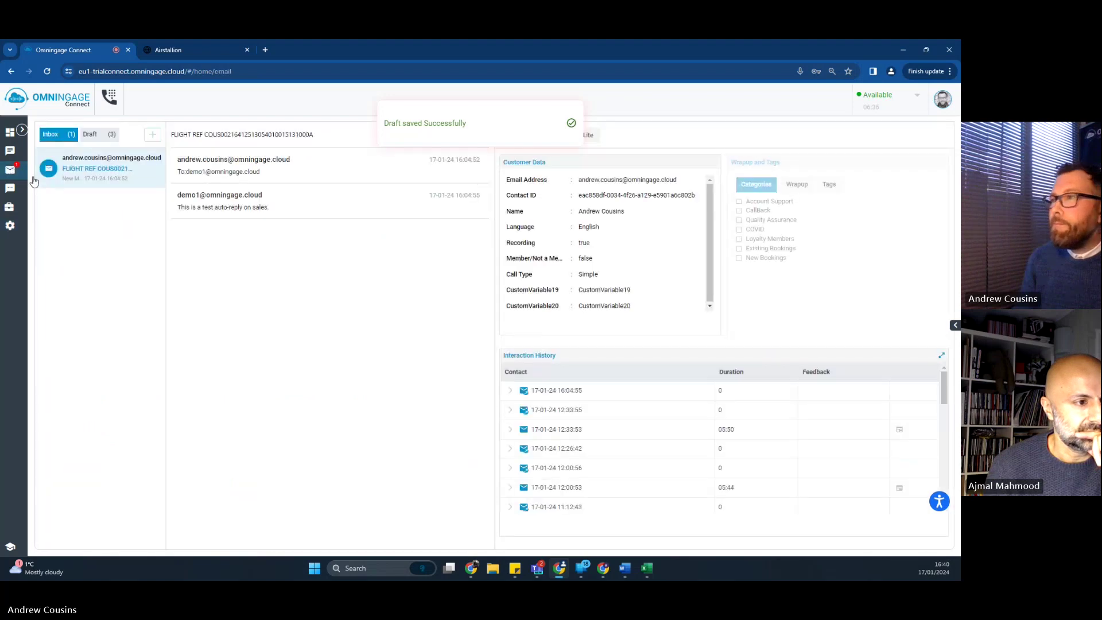
{"action": "left_click", "coordinate": [92, 135]}
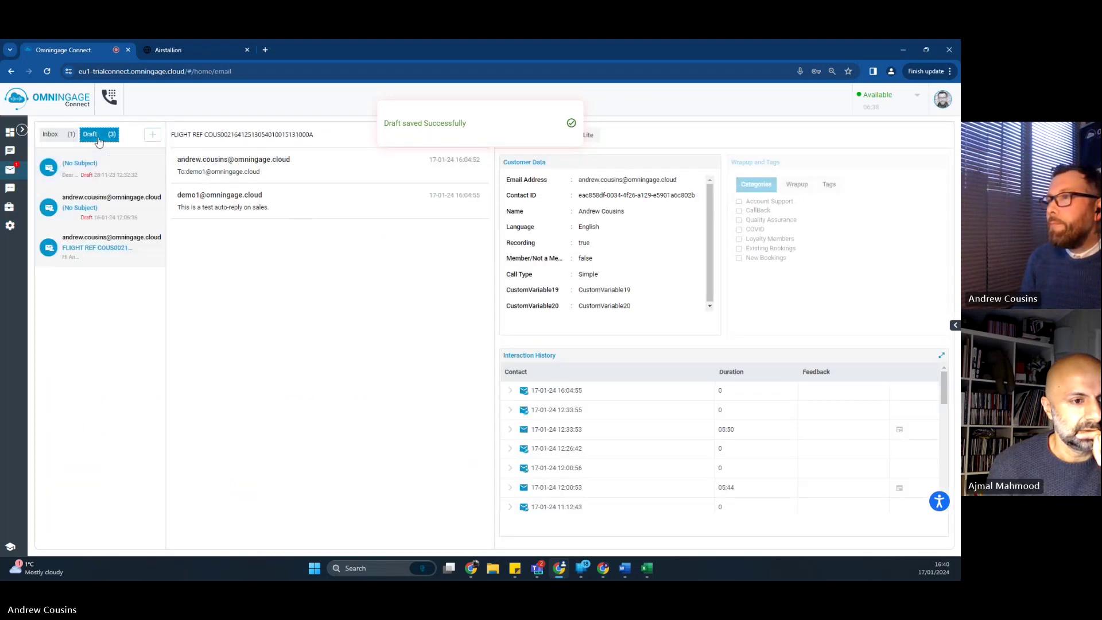
{"action": "left_click", "coordinate": [94, 244]}
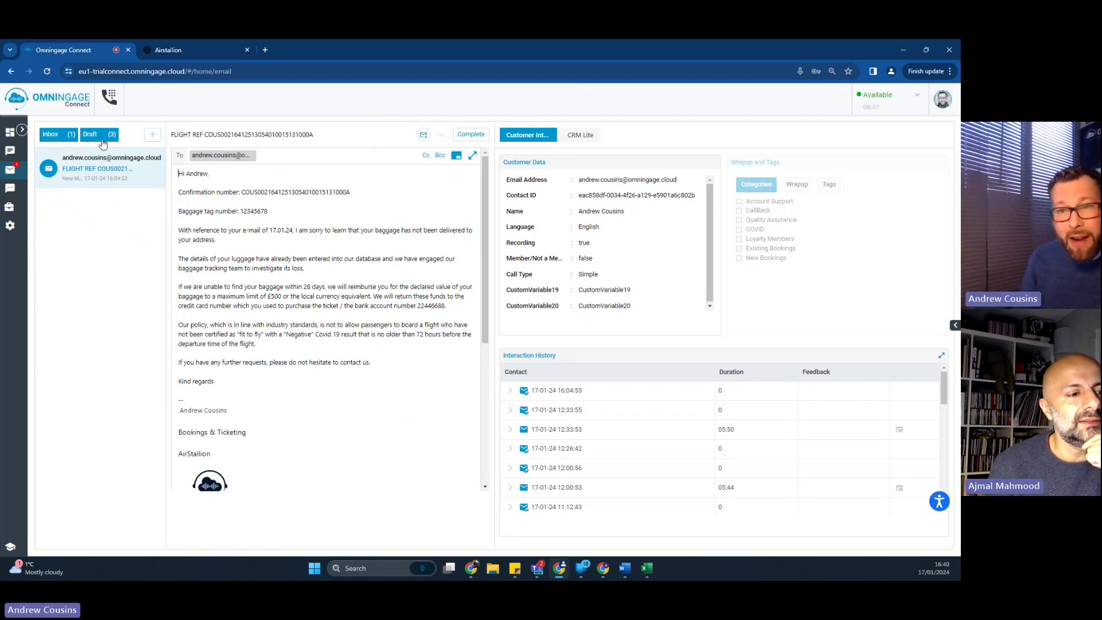
{"action": "left_click", "coordinate": [311, 333]}
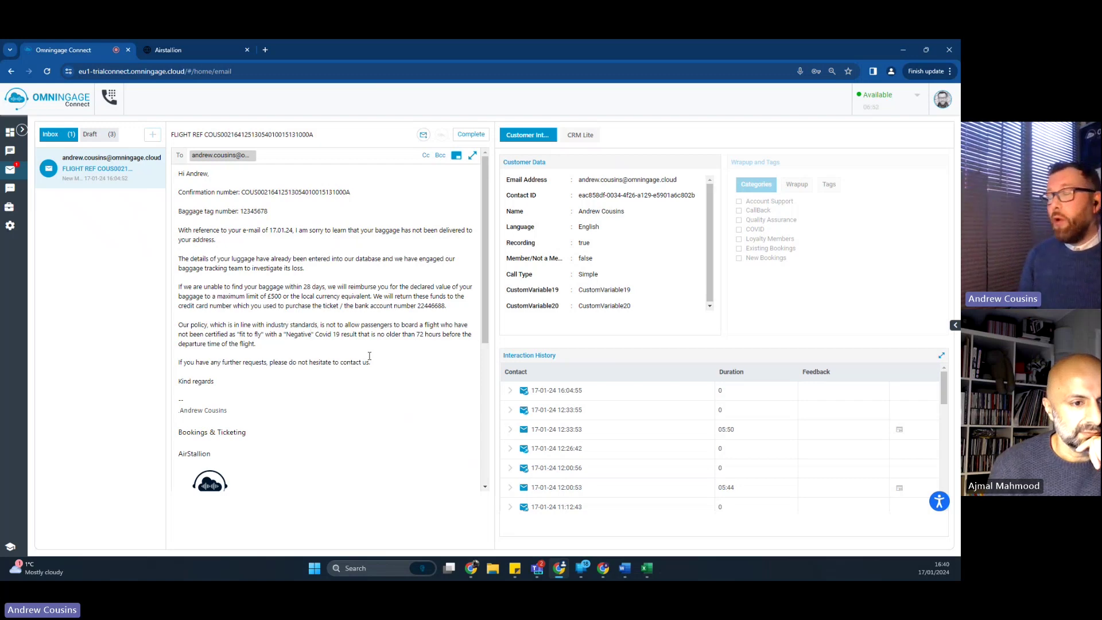
{"action": "left_click_drag", "start_coordinate": [483, 262], "coordinate": [486, 410]}
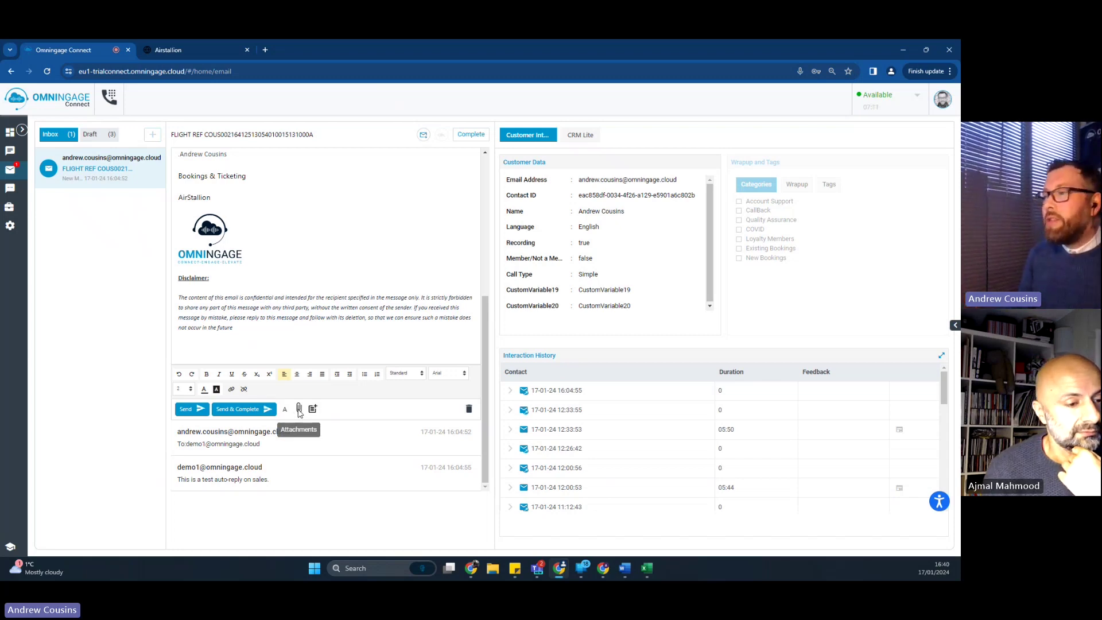
{"action": "left_click", "coordinate": [250, 333]}
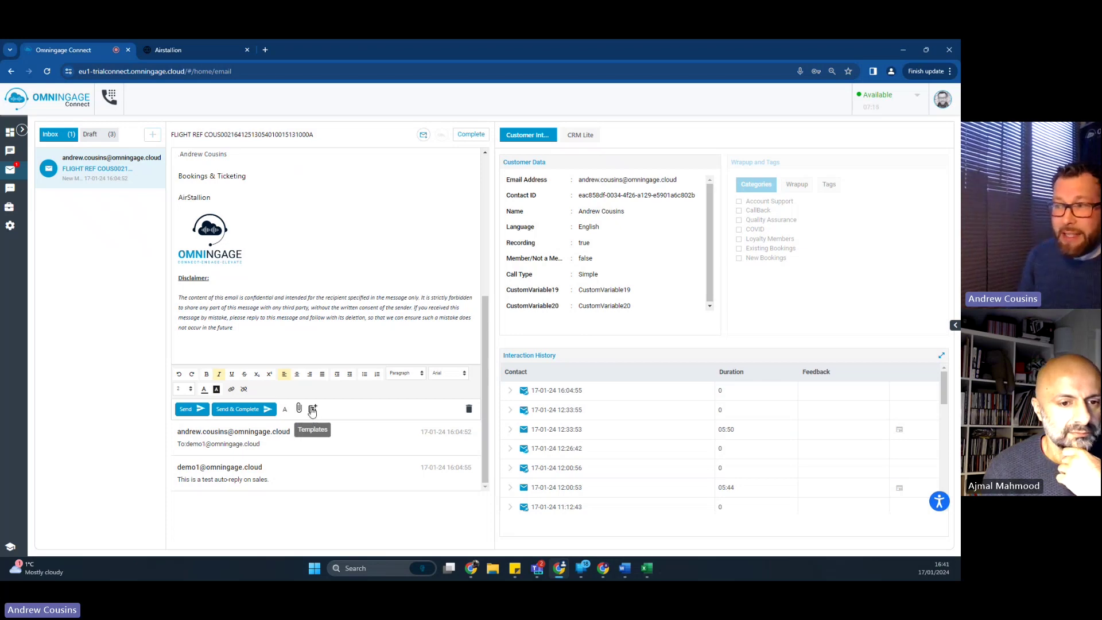
{"action": "left_click", "coordinate": [299, 333]}
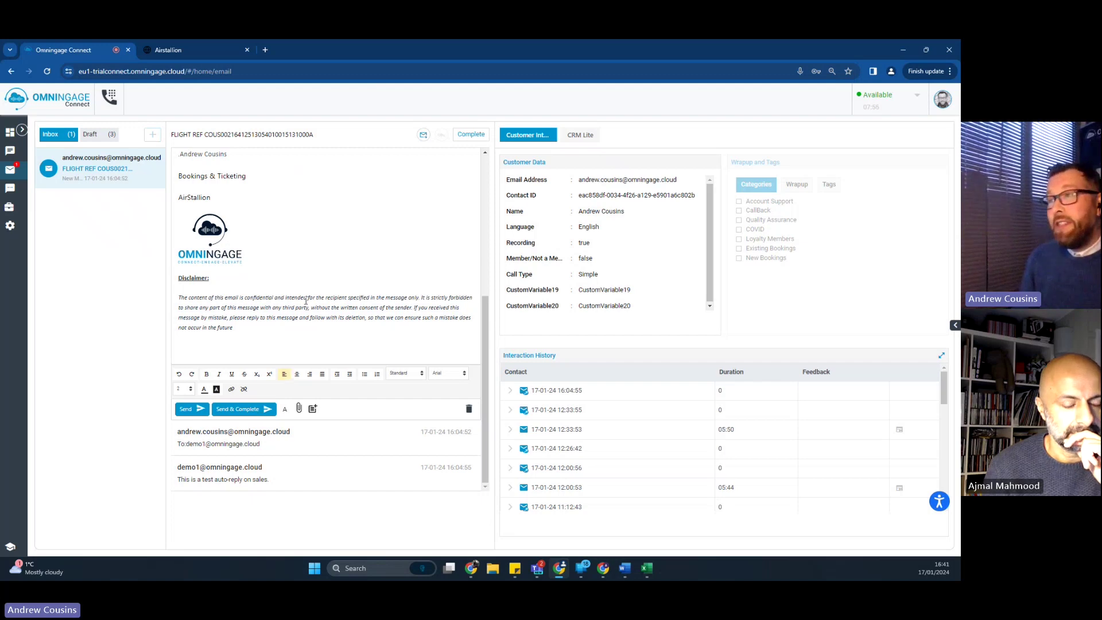
{"action": "scroll", "coordinate": [344, 346], "scroll_direction": "up", "scroll_amount": 5}
{"action": "scroll", "coordinate": [364, 360], "scroll_direction": "up", "scroll_amount": 1}
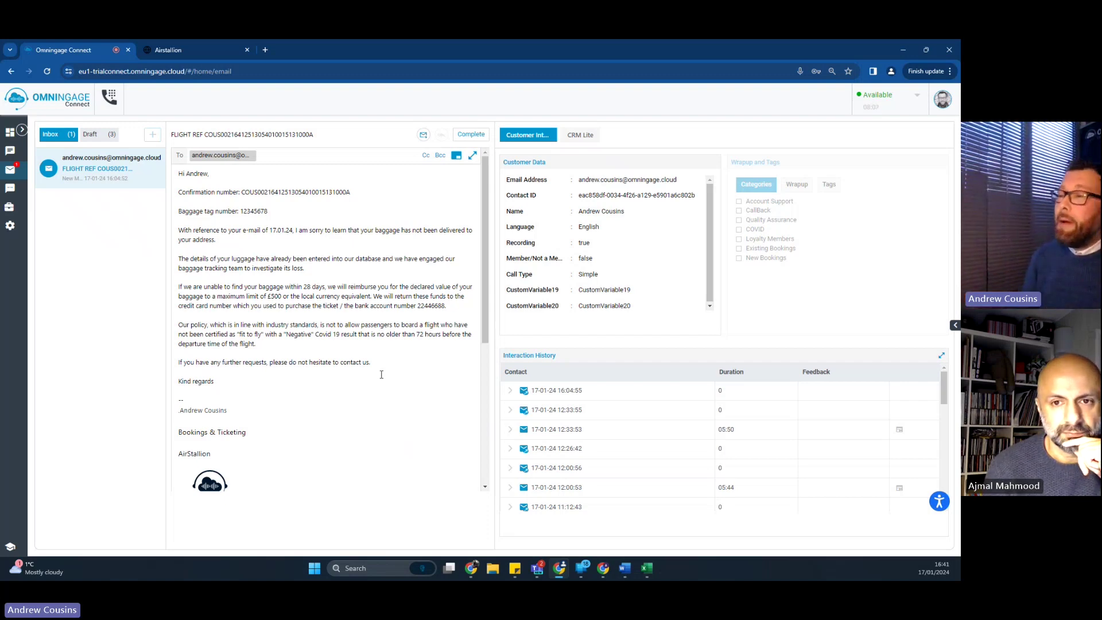
{"action": "scroll", "coordinate": [312, 376], "scroll_direction": "down", "scroll_amount": 5}
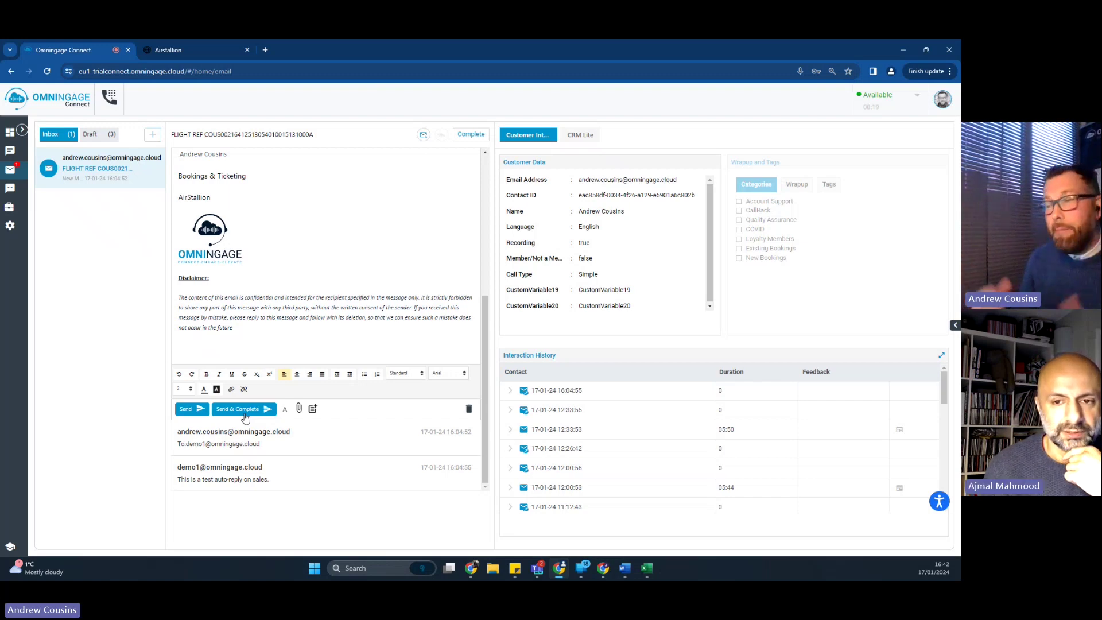
{"action": "left_click", "coordinate": [280, 337]}
{"action": "scroll", "coordinate": [356, 330], "scroll_direction": "up", "scroll_amount": 3}
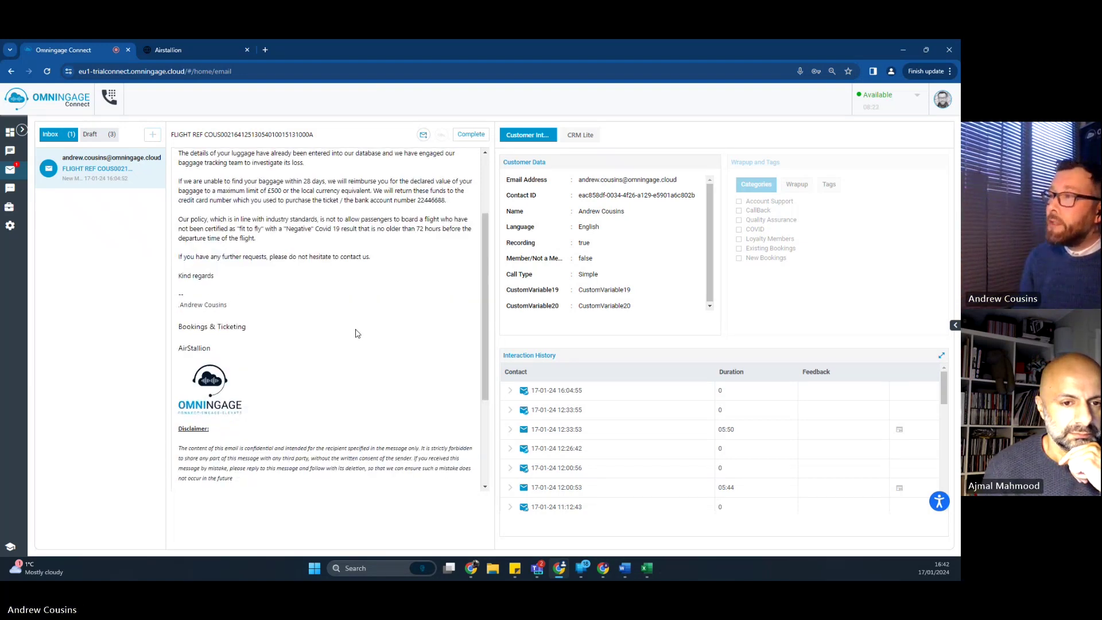
{"action": "scroll", "coordinate": [357, 330], "scroll_direction": "up", "scroll_amount": 1}
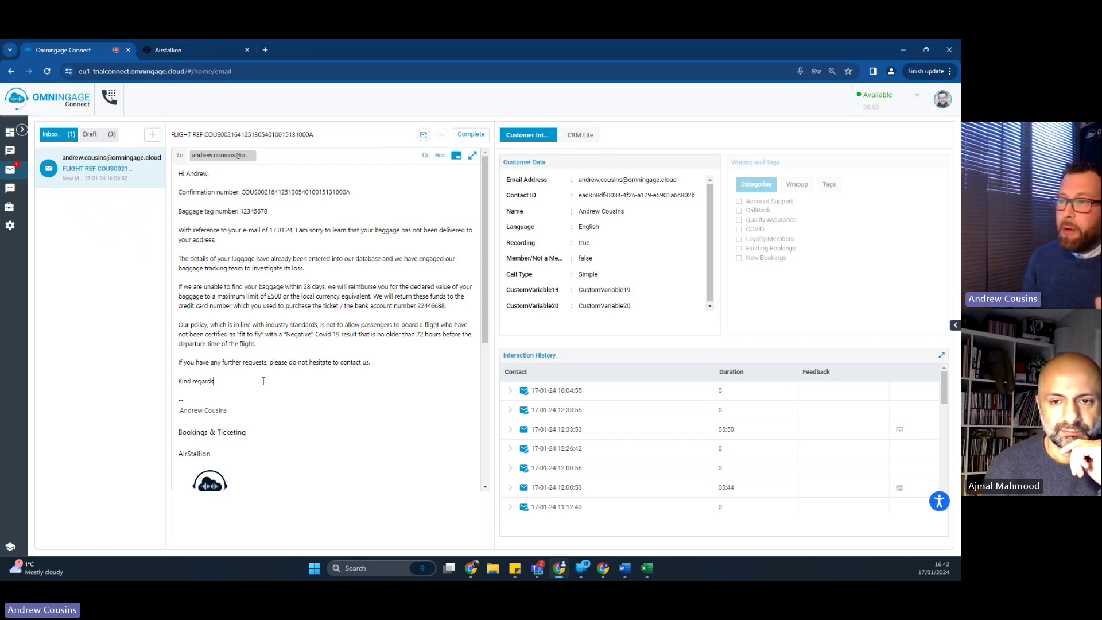
{"action": "scroll", "coordinate": [263, 381], "scroll_direction": "down", "scroll_amount": 3}
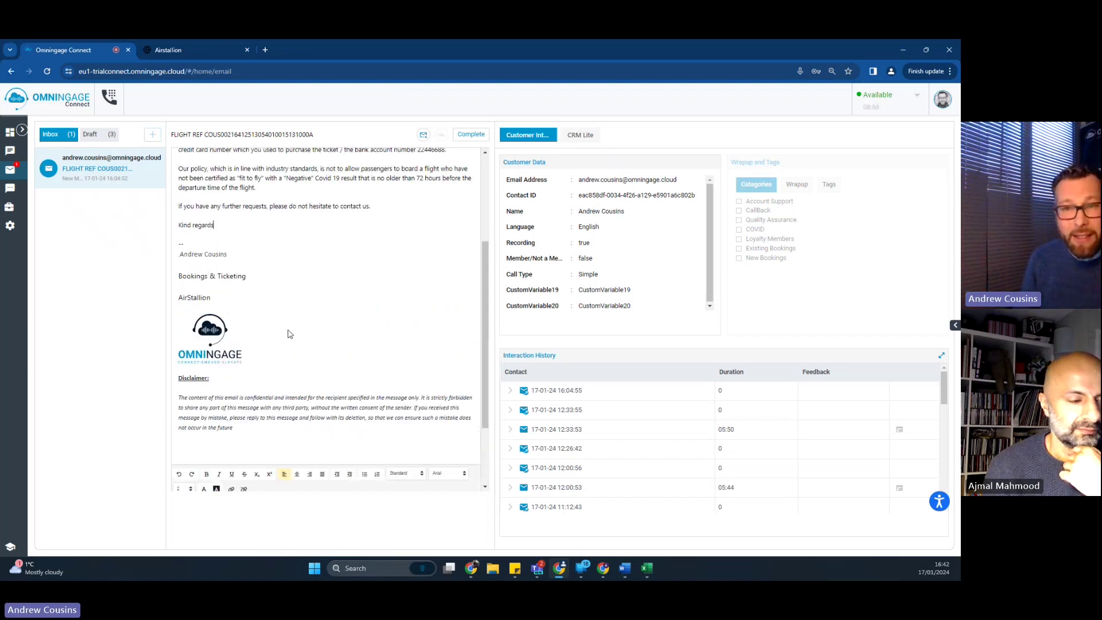
{"action": "scroll", "coordinate": [290, 334], "scroll_direction": "up", "scroll_amount": 3}
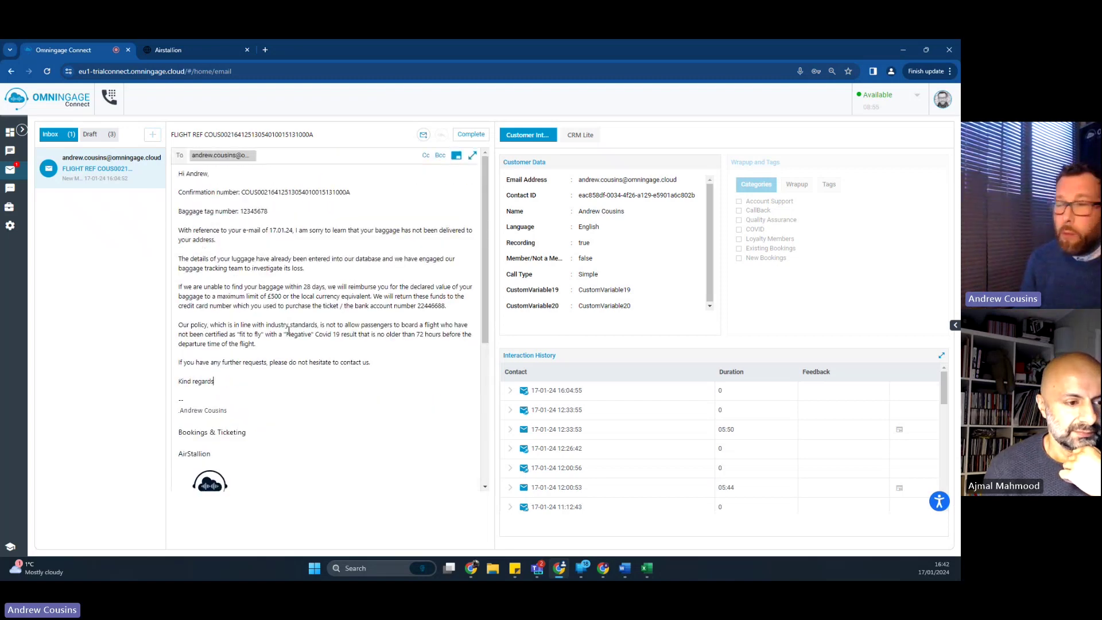
{"action": "scroll", "coordinate": [289, 331], "scroll_direction": "down", "scroll_amount": 4}
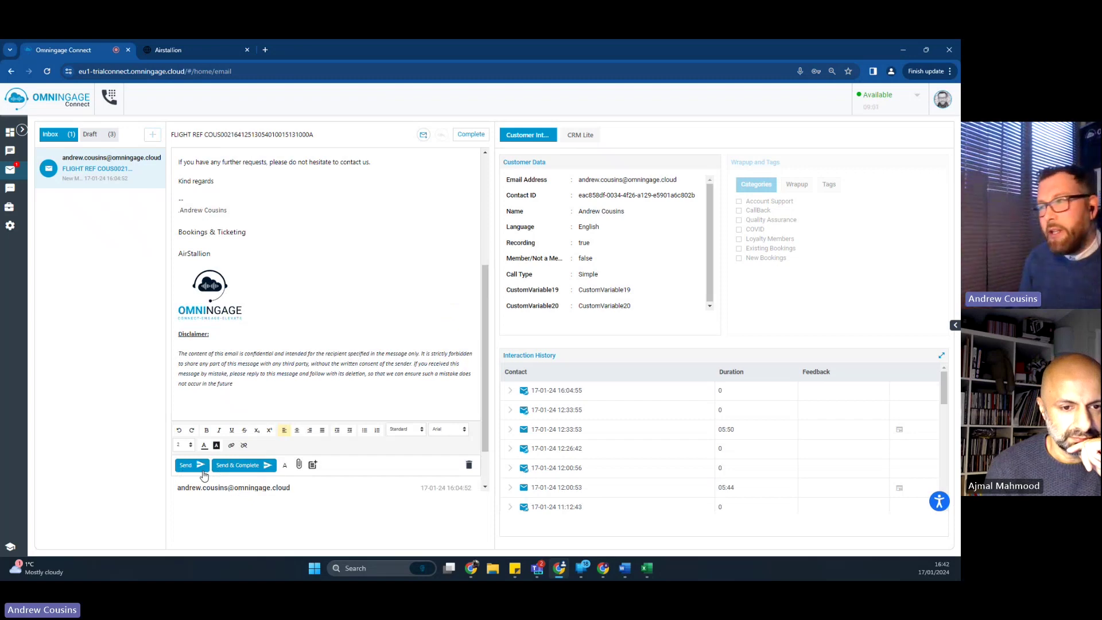
{"action": "scroll", "coordinate": [303, 325], "scroll_direction": "up", "scroll_amount": 4}
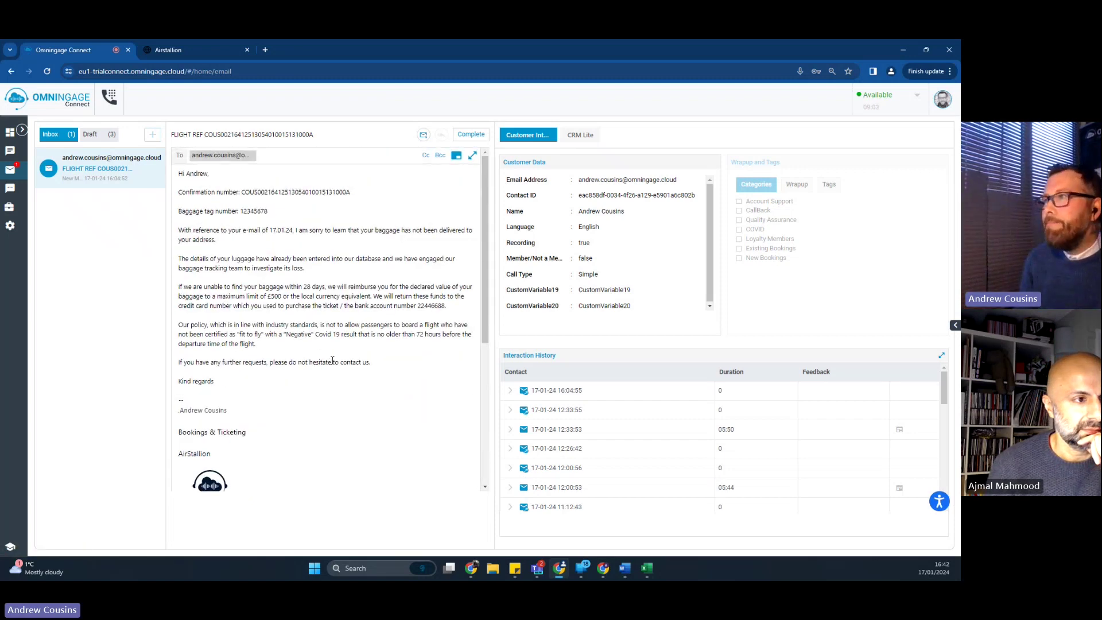
{"action": "left_click", "coordinate": [318, 376]}
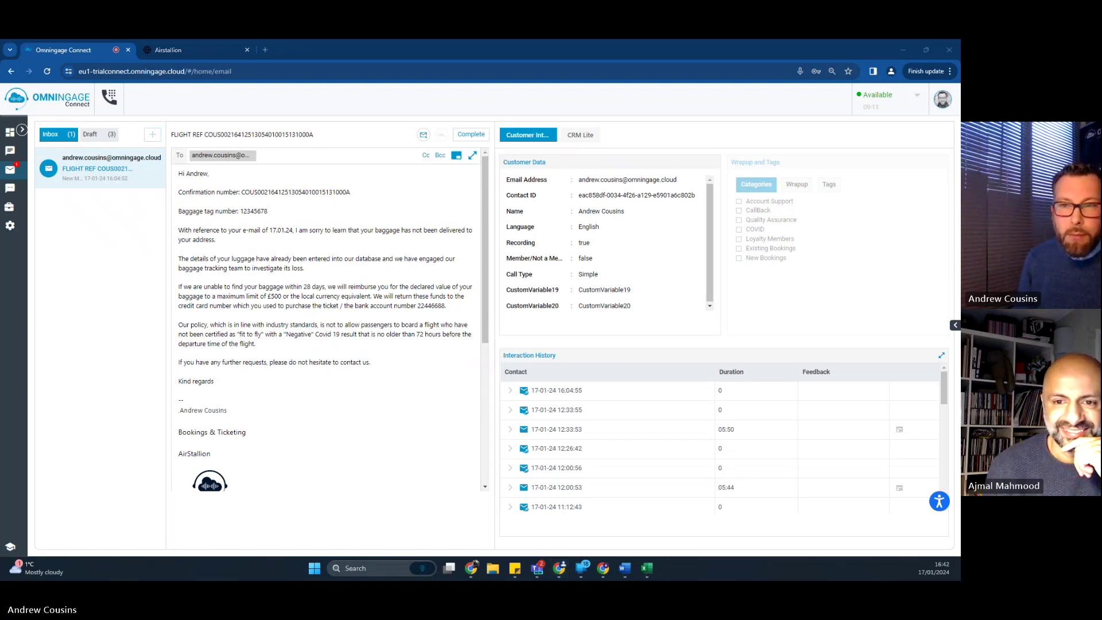
{"action": "left_click", "coordinate": [353, 380]}
{"action": "scroll", "coordinate": [353, 379], "scroll_direction": "down", "scroll_amount": 4}
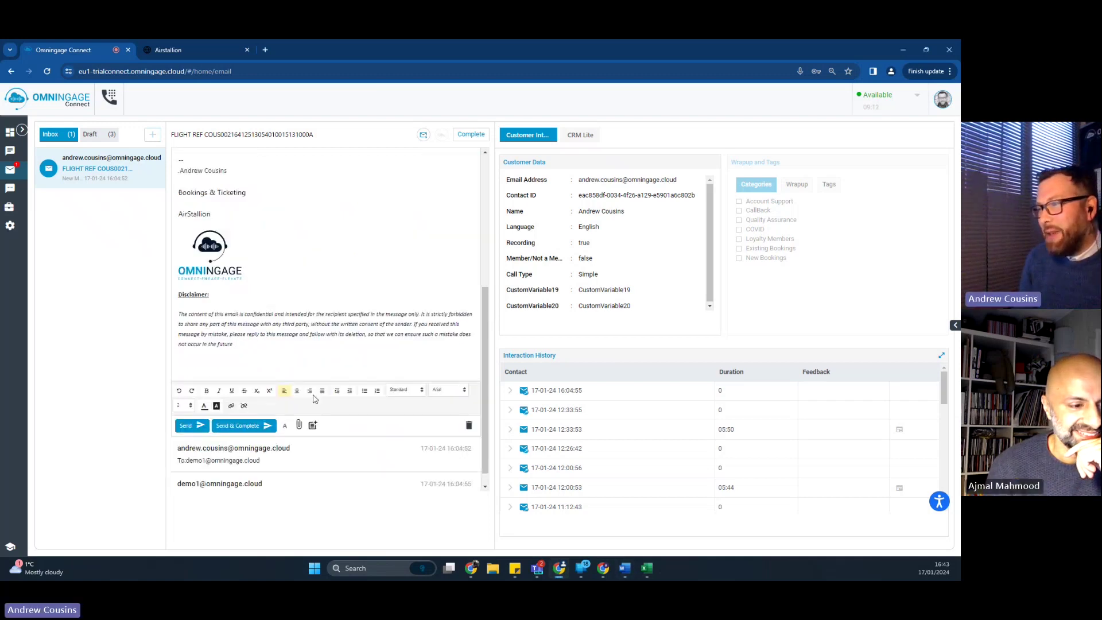
Step: Send and complete the reply, then paste and save an interaction note
{"action": "left_click", "coordinate": [221, 424]}
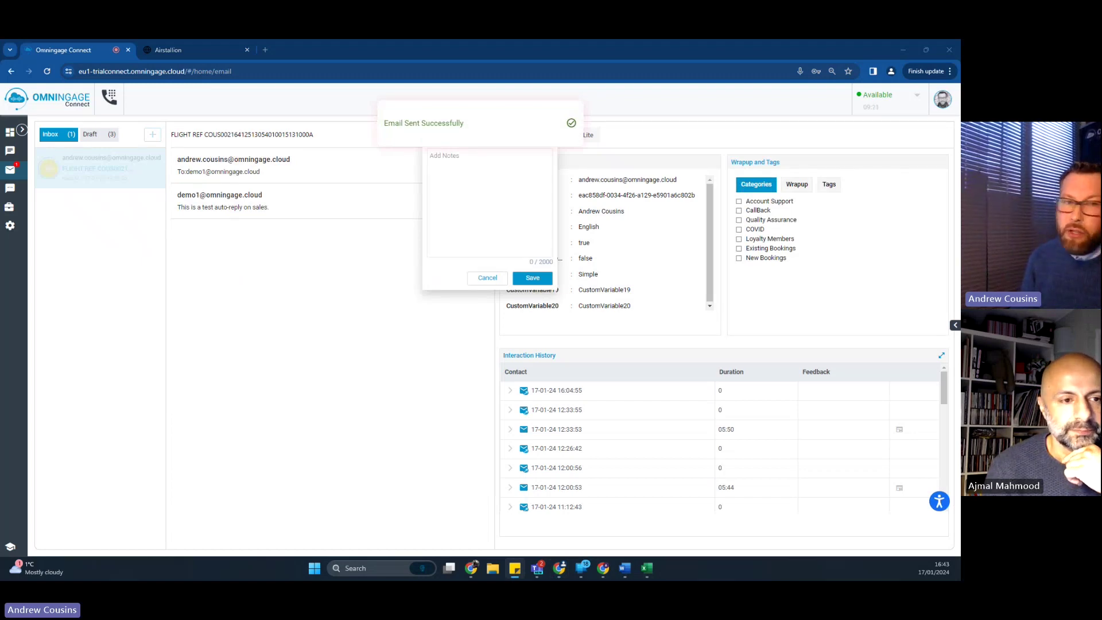
{"action": "left_click", "coordinate": [488, 197]}
{"action": "right_click", "coordinate": [488, 201]}
{"action": "left_click", "coordinate": [505, 297]}
{"action": "left_click", "coordinate": [533, 278]}
Step: Tag the contact with the Existing Bookings category and the Luggage Query wrap-up reason
{"action": "left_click", "coordinate": [767, 248]}
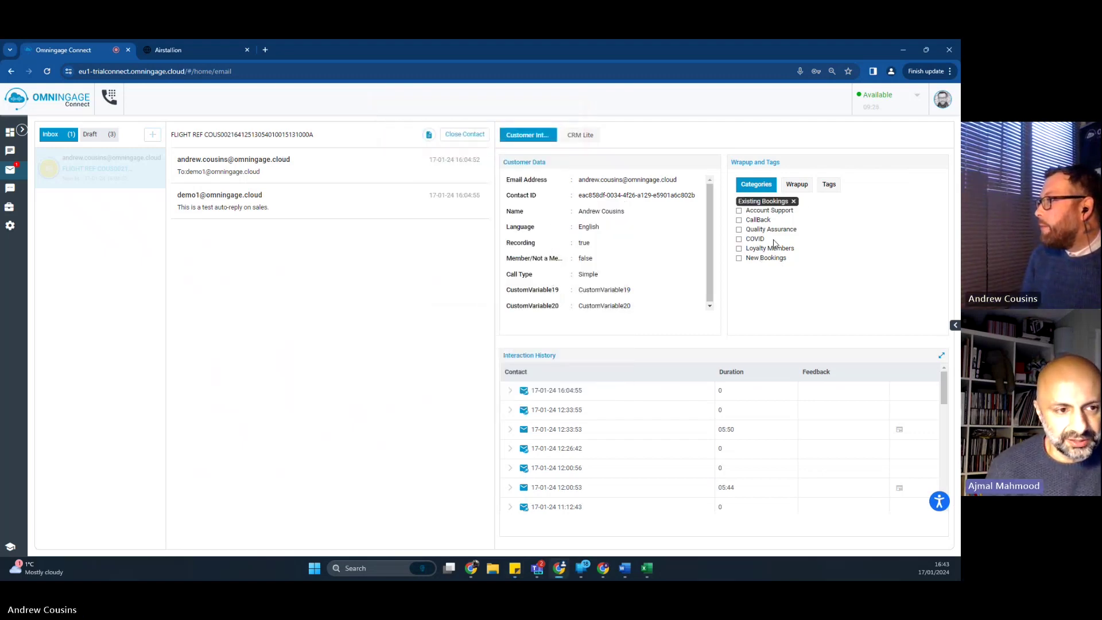
{"action": "left_click", "coordinate": [796, 184]}
{"action": "left_click", "coordinate": [769, 249]}
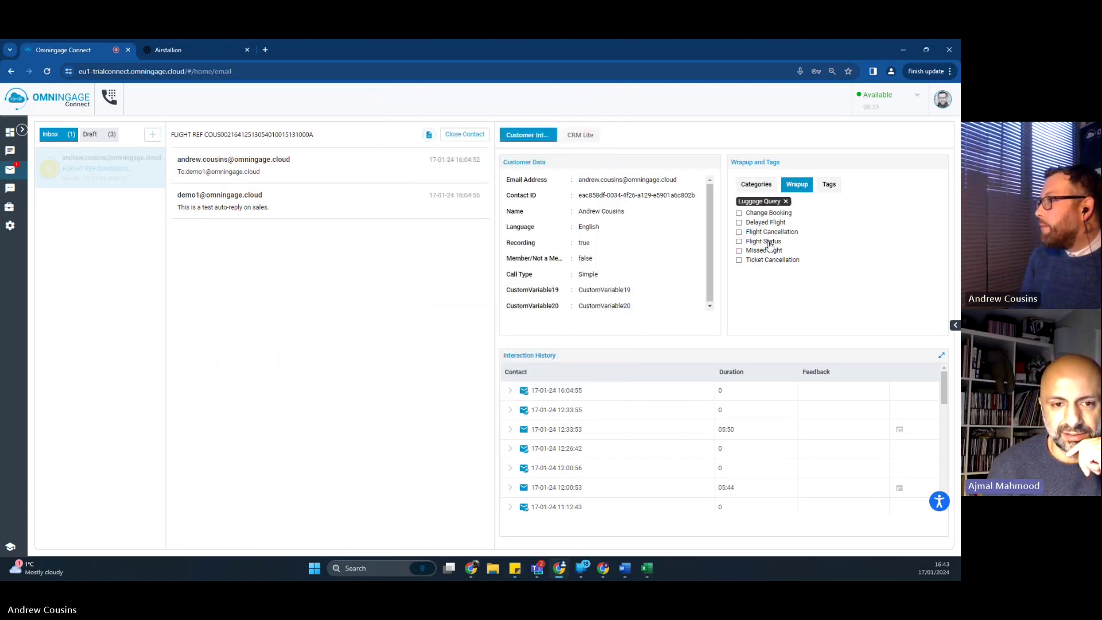
{"action": "left_click", "coordinate": [767, 187]}
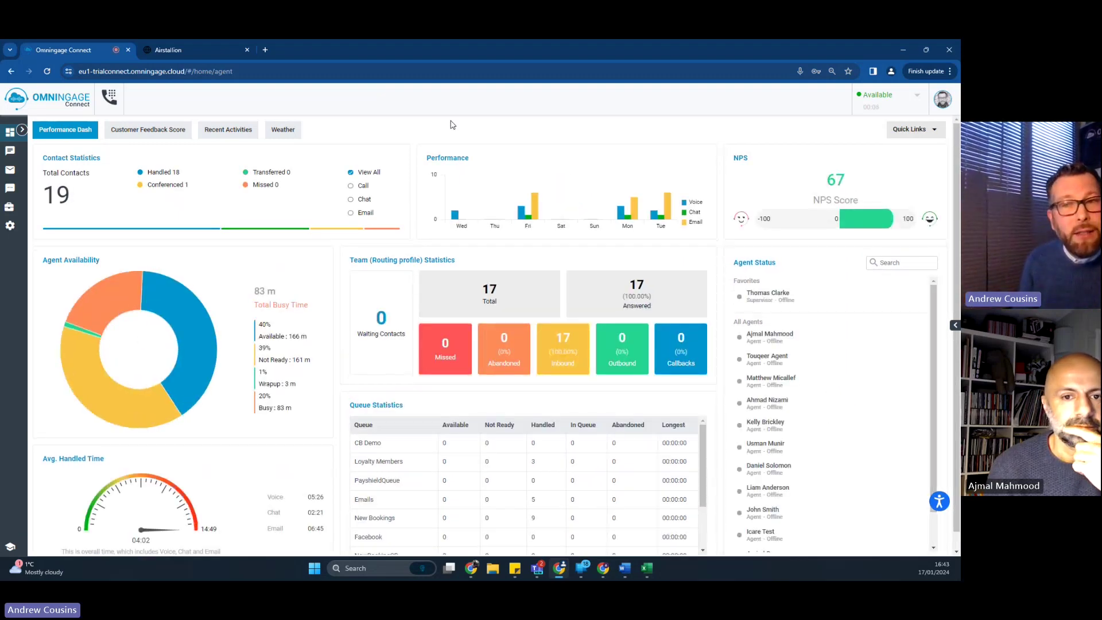
{"action": "key", "text": "alt+Tab"}
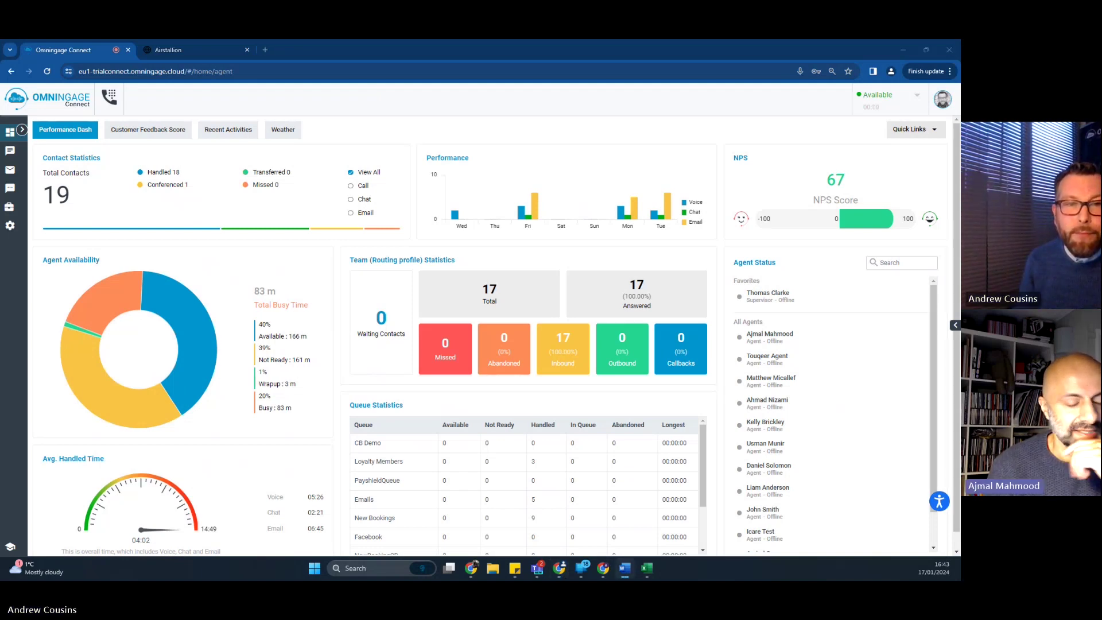